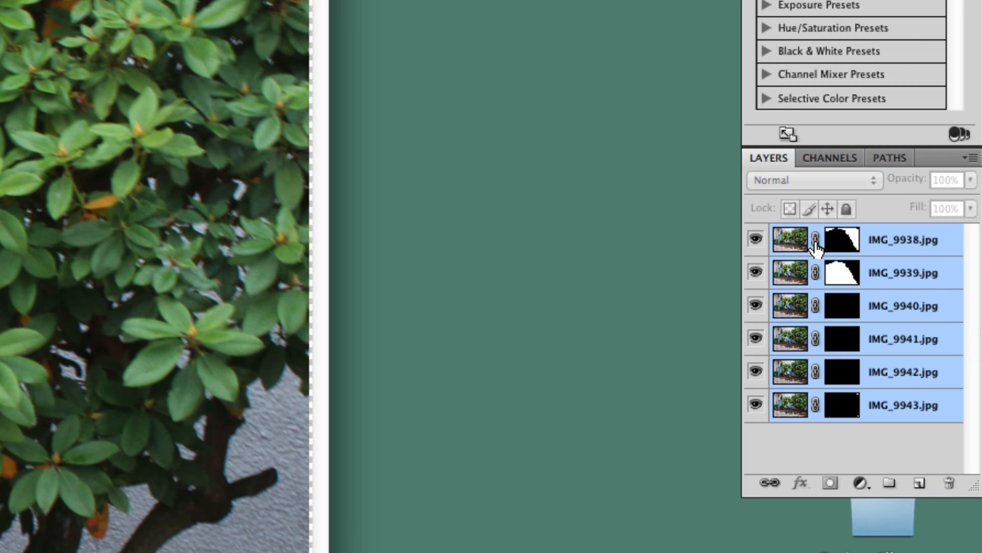
- Unlink the layer masks from all six image layers, IMG_9938.jpg through IMG_9943.jpg
{"action": "left_click", "coordinate": [815, 240]}
{"action": "left_click", "coordinate": [815, 273]}
{"action": "left_click", "coordinate": [815, 306]}
{"action": "left_click", "coordinate": [815, 339]}
{"action": "left_click", "coordinate": [816, 376]}
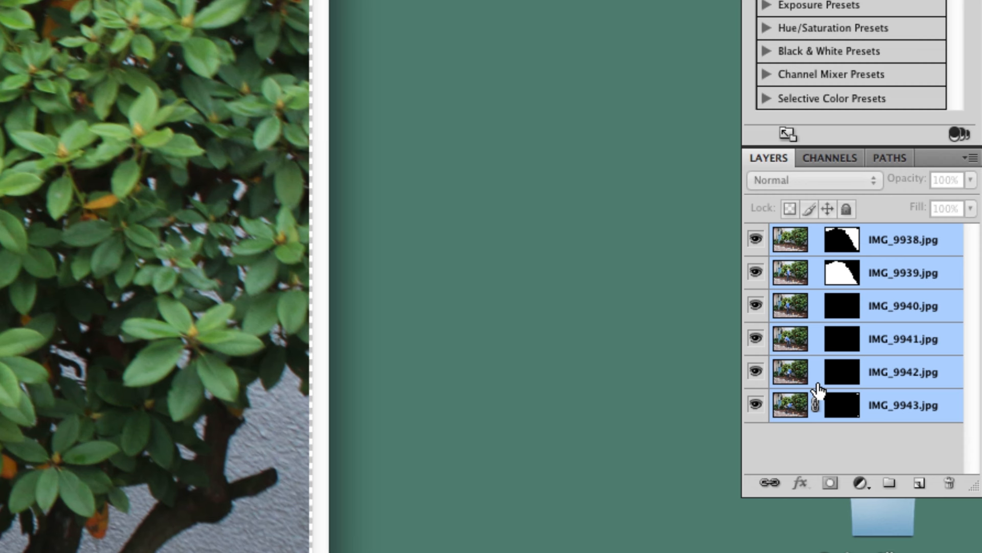
{"action": "left_click", "coordinate": [815, 405]}
- Delete the layer mask from IMG_9943.jpg without applying it
{"action": "left_click", "coordinate": [826, 427]}
{"action": "left_click", "coordinate": [849, 407]}
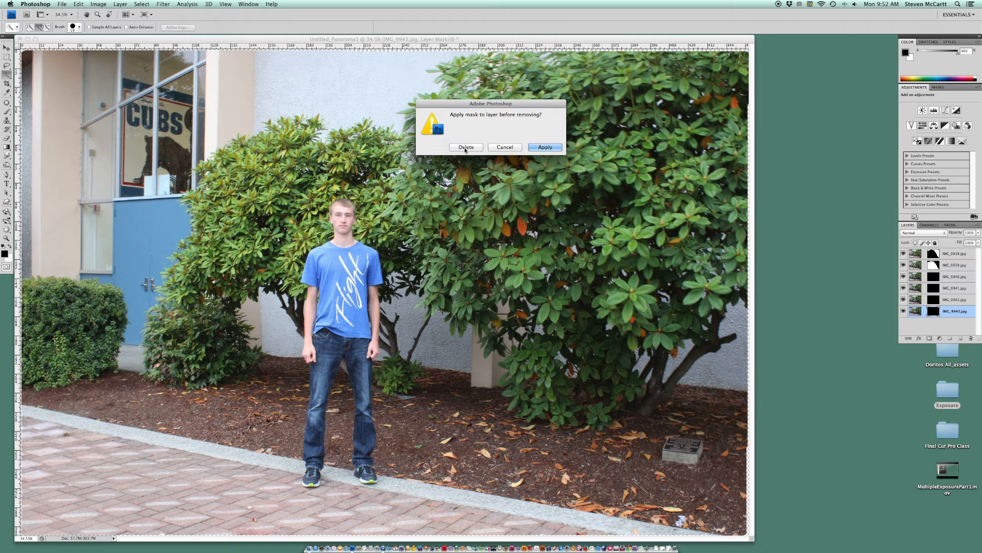
{"action": "left_click", "coordinate": [465, 147]}
- Delete the layer mask from IMG_9942.jpg without applying it
{"action": "double_click", "coordinate": [934, 299]}
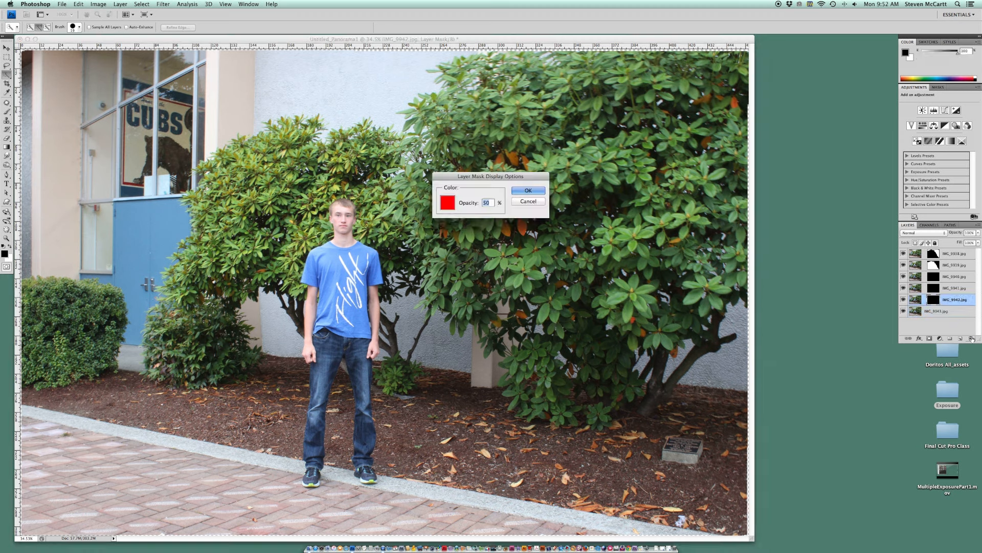
{"action": "left_click", "coordinate": [532, 203]}
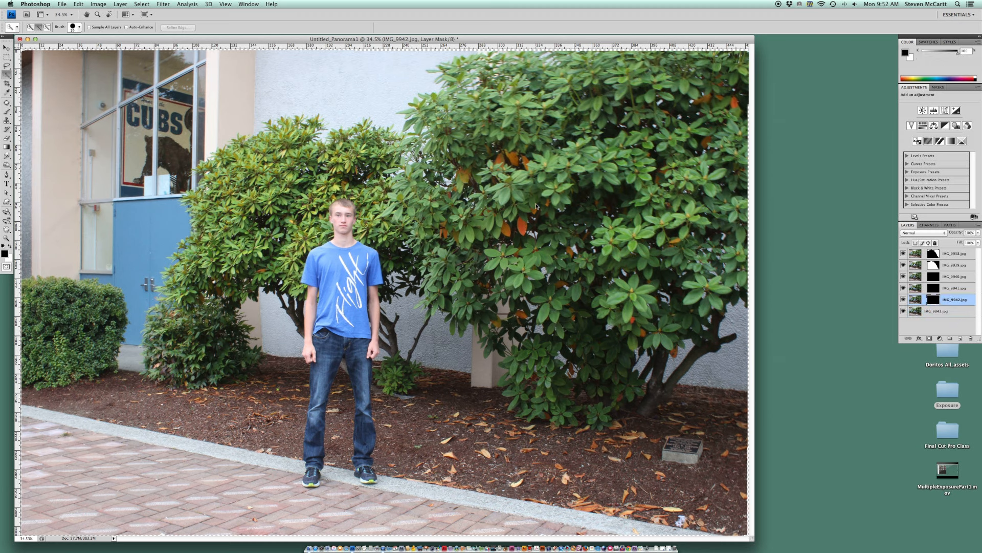
{"action": "left_click_drag", "start_coordinate": [947, 304], "coordinate": [970, 338]}
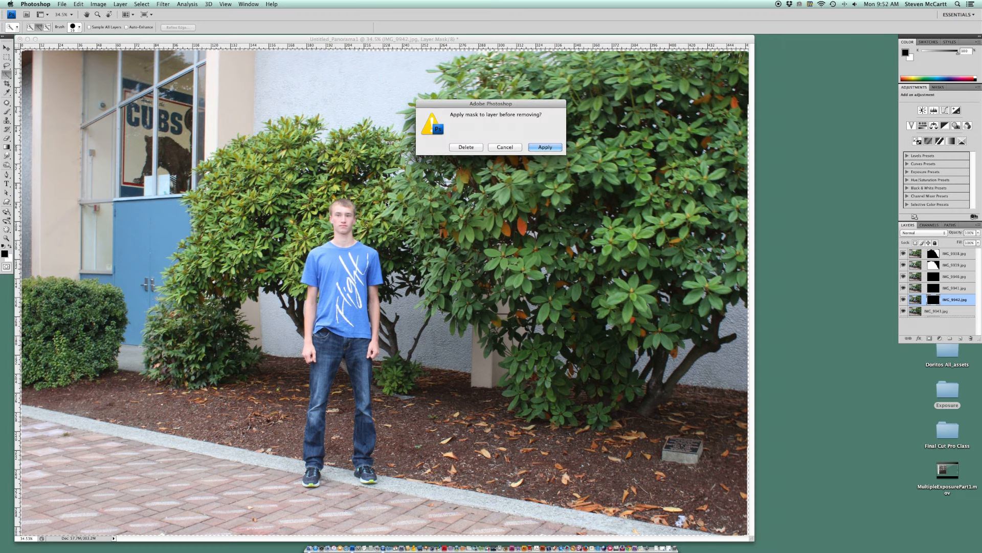
{"action": "left_click", "coordinate": [463, 147]}
- Delete the layer mask from IMG_9941.jpg without applying it
{"action": "left_click", "coordinate": [934, 288]}
{"action": "double_click", "coordinate": [934, 289]}
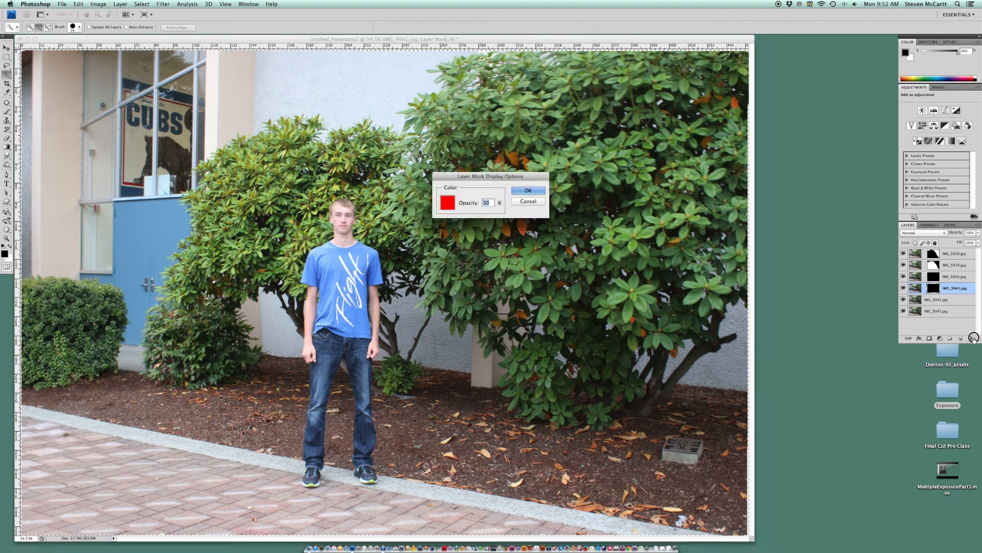
{"action": "left_click", "coordinate": [541, 193]}
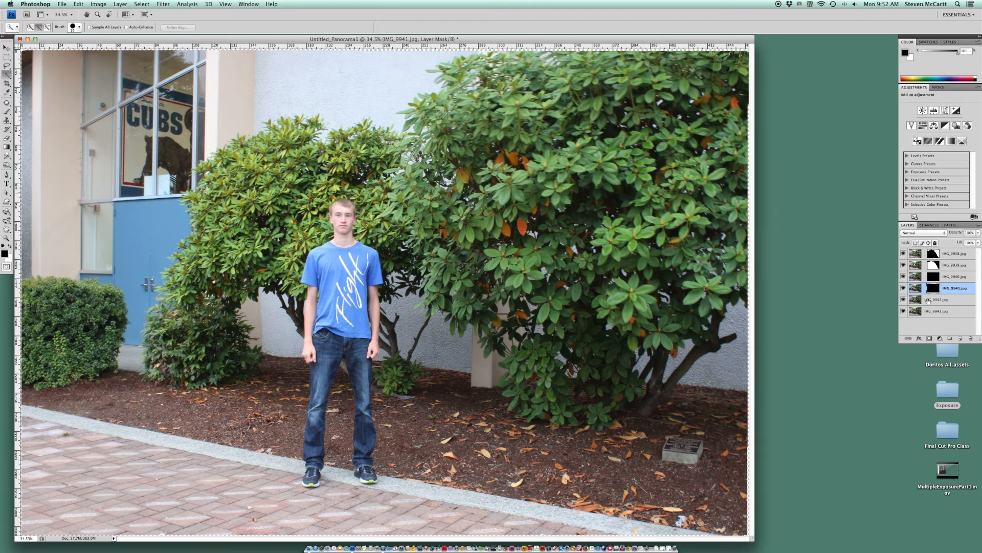
{"action": "left_click", "coordinate": [970, 338]}
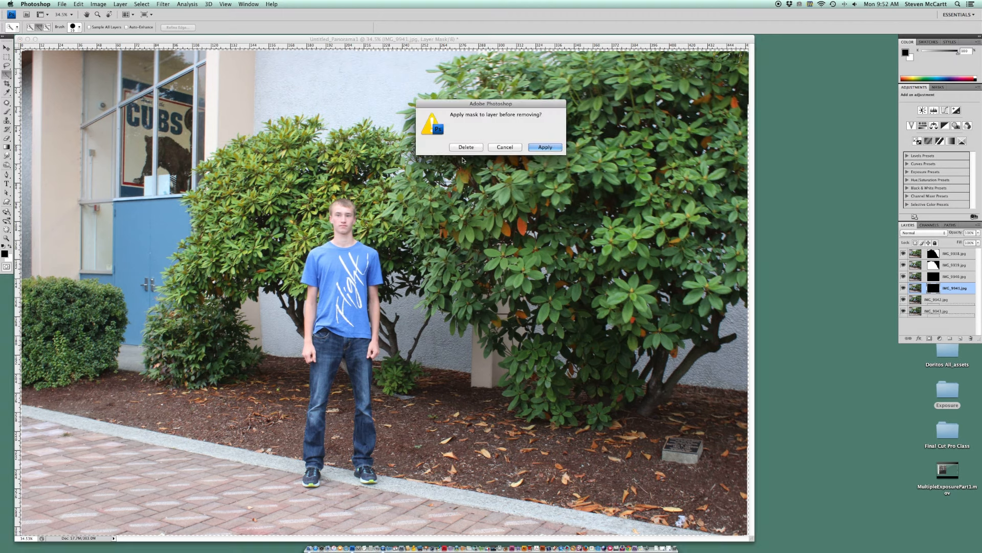
{"action": "left_click", "coordinate": [480, 149]}
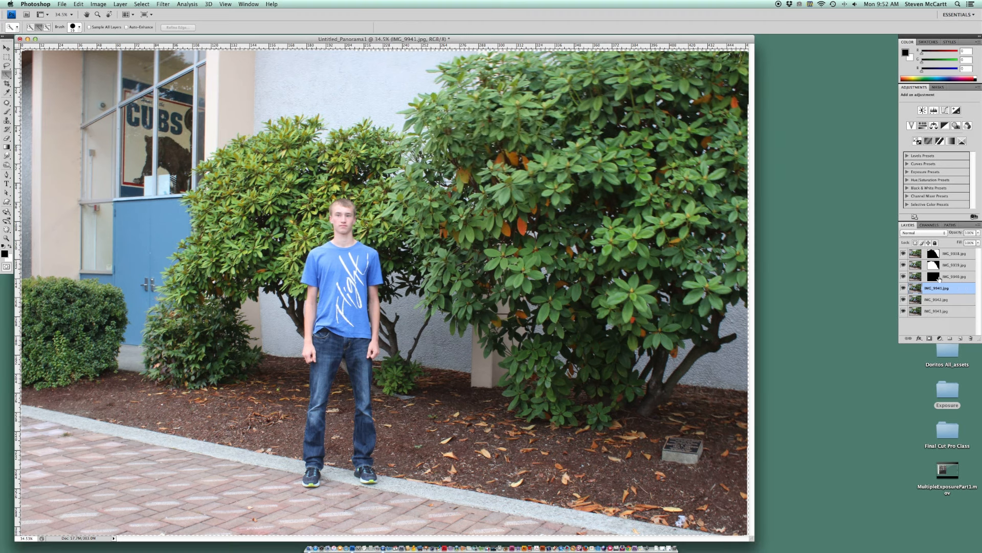
- Delete the remaining layer masks from IMG_9940.jpg, IMG_9939.jpg and IMG_9938.jpg without applying them
{"action": "left_click_drag", "start_coordinate": [939, 286], "coordinate": [972, 340]}
{"action": "left_click", "coordinate": [461, 145]}
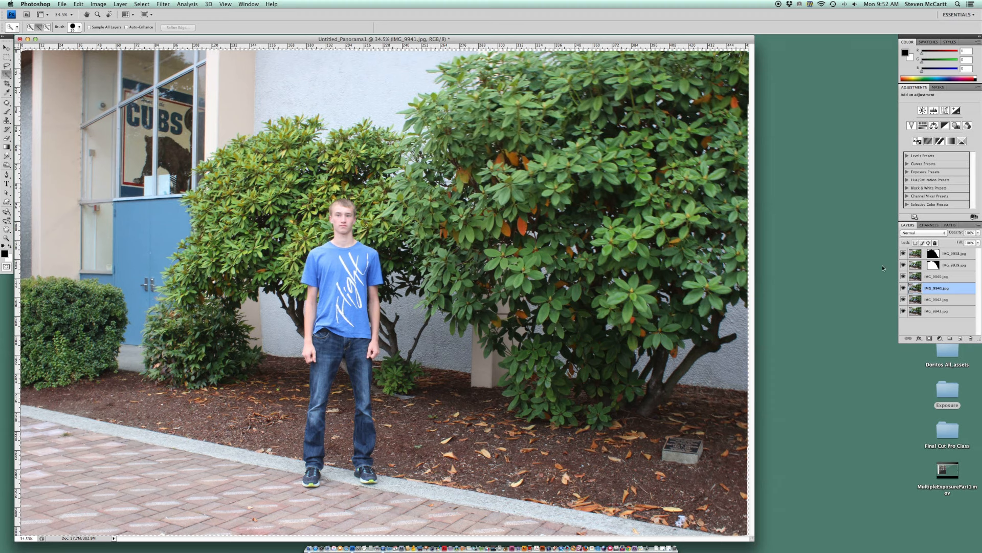
{"action": "left_click_drag", "start_coordinate": [939, 299], "coordinate": [966, 336]}
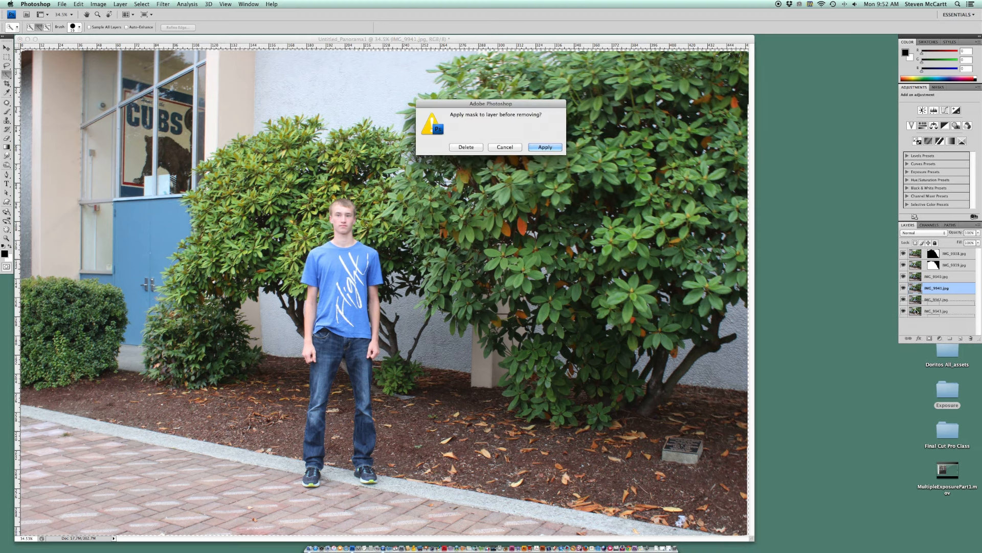
{"action": "left_click", "coordinate": [476, 148]}
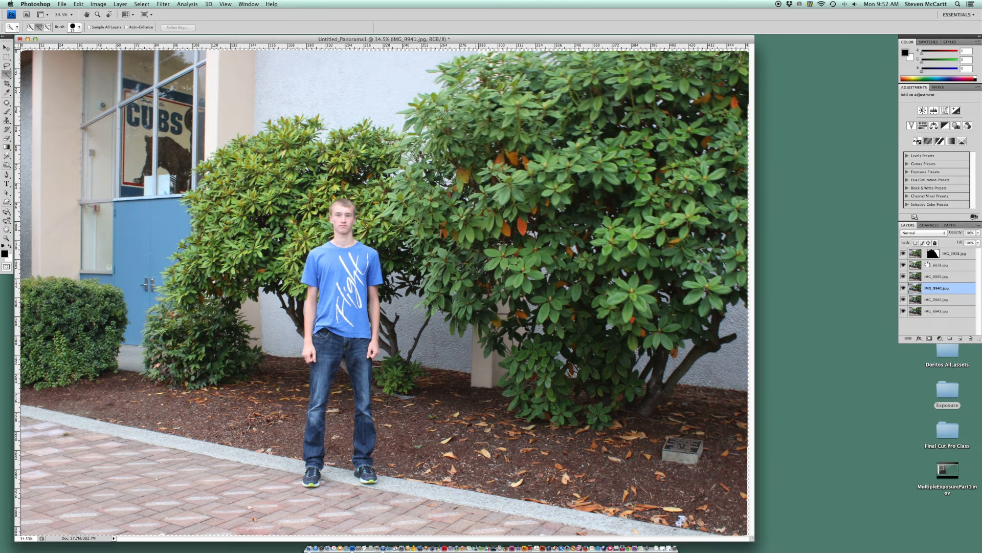
{"action": "left_click_drag", "start_coordinate": [933, 253], "coordinate": [971, 338]}
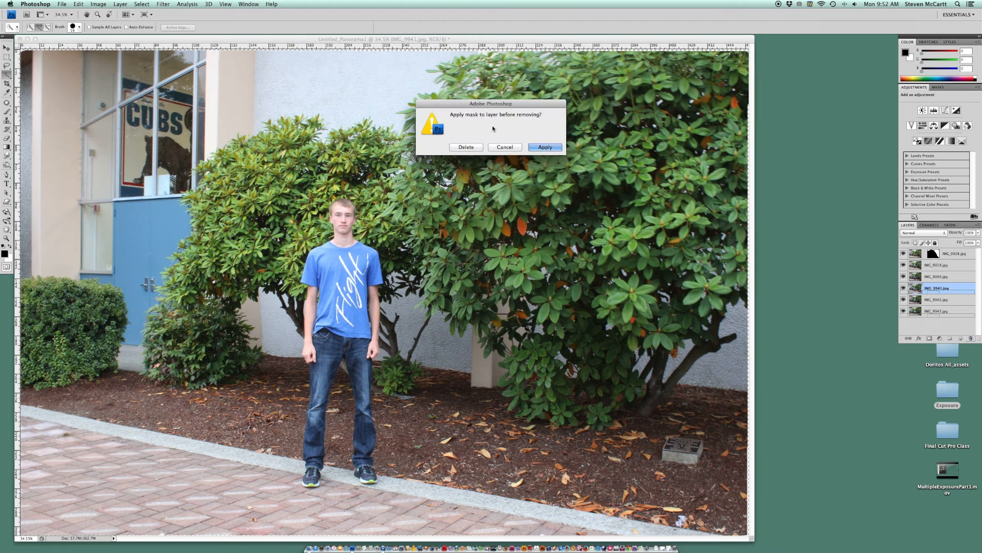
{"action": "left_click", "coordinate": [463, 146]}
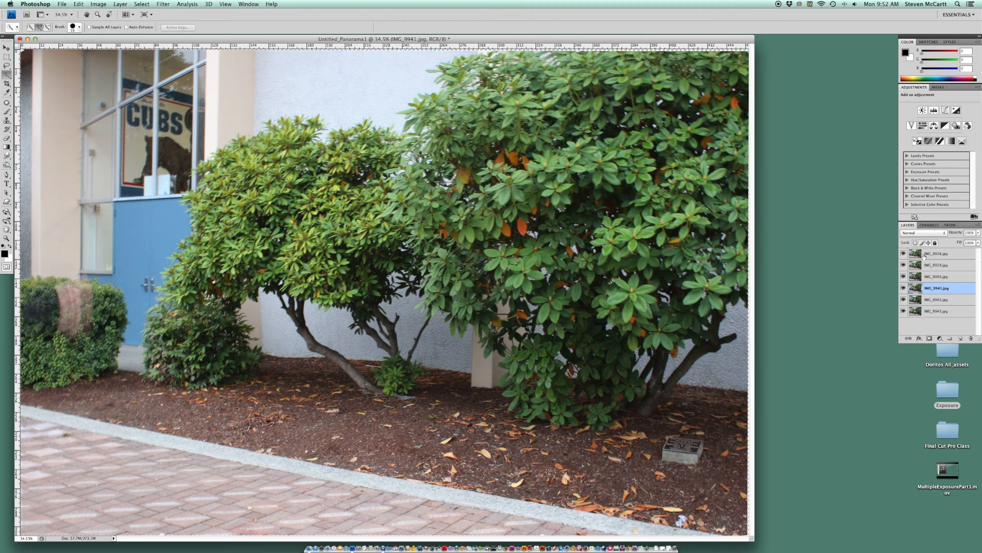
- Move the empty background layer IMG_9938.jpg to the bottom of the stack and hide the five layers above it
{"action": "left_click_drag", "start_coordinate": [924, 255], "coordinate": [935, 314]}
{"action": "left_click_drag", "start_coordinate": [904, 253], "coordinate": [903, 276]}
{"action": "left_click", "coordinate": [903, 288]}
{"action": "left_click", "coordinate": [903, 288]}
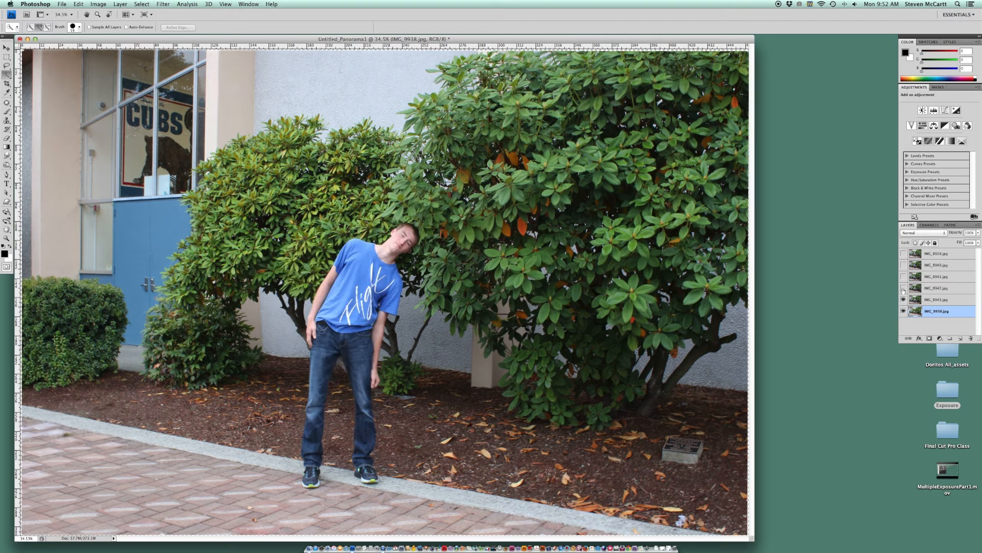
{"action": "left_click", "coordinate": [904, 299]}
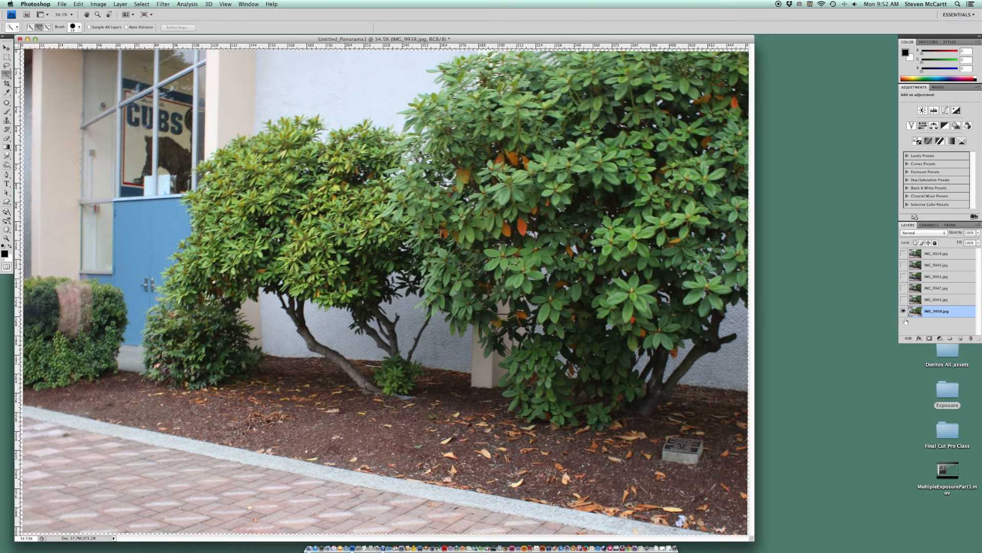
- Make the five hidden layers above IMG_9938.jpg visible again
{"action": "left_click", "coordinate": [904, 253]}
{"action": "left_click", "coordinate": [904, 265]}
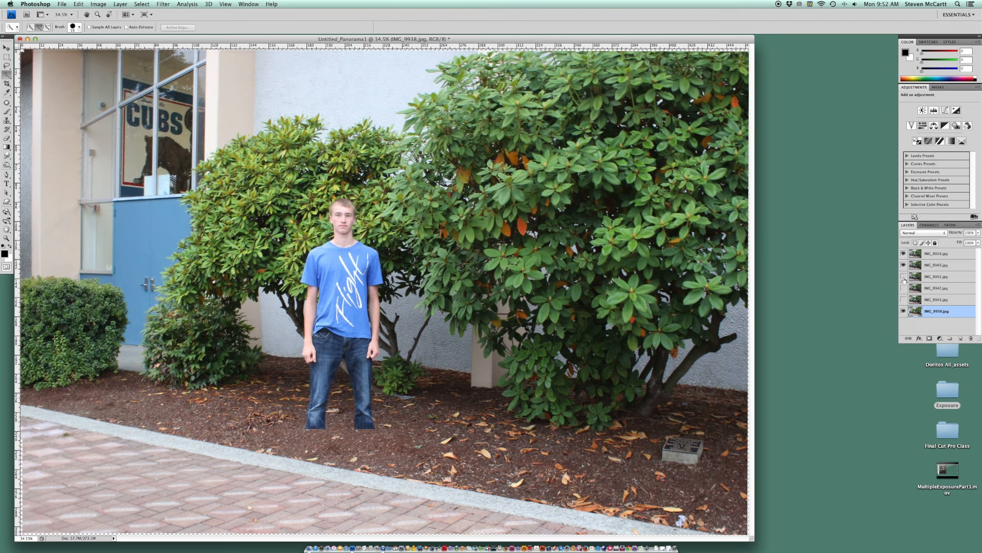
{"action": "left_click", "coordinate": [904, 276]}
{"action": "left_click", "coordinate": [904, 288]}
{"action": "left_click", "coordinate": [903, 300]}
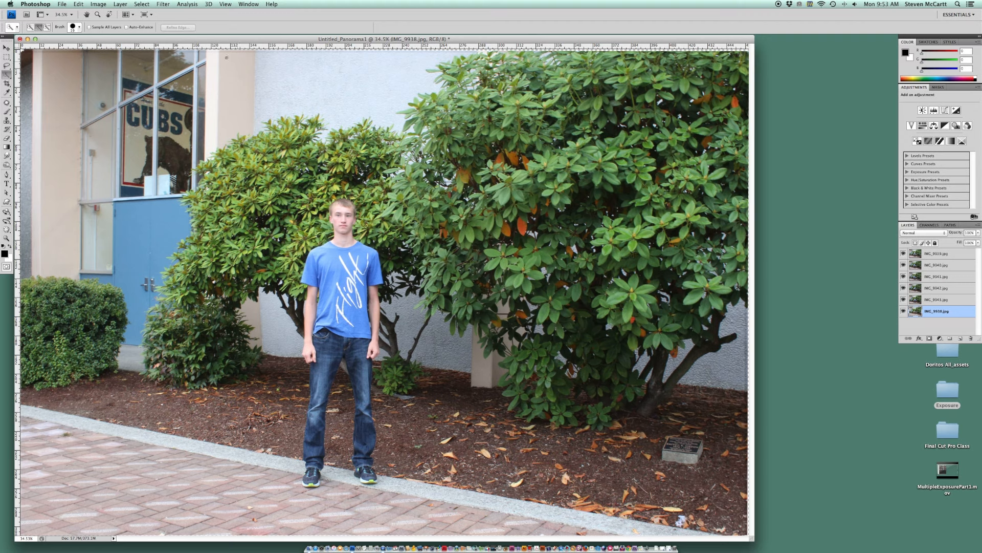
- Resample the image to a width of 1920 pixels with its proportions constrained
{"action": "left_click", "coordinate": [99, 4]}
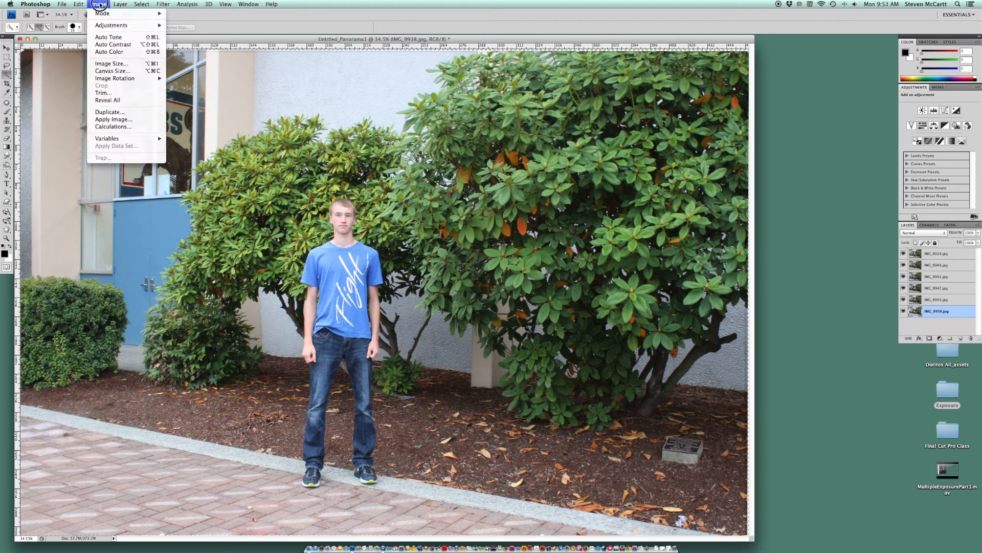
{"action": "left_click", "coordinate": [112, 65]}
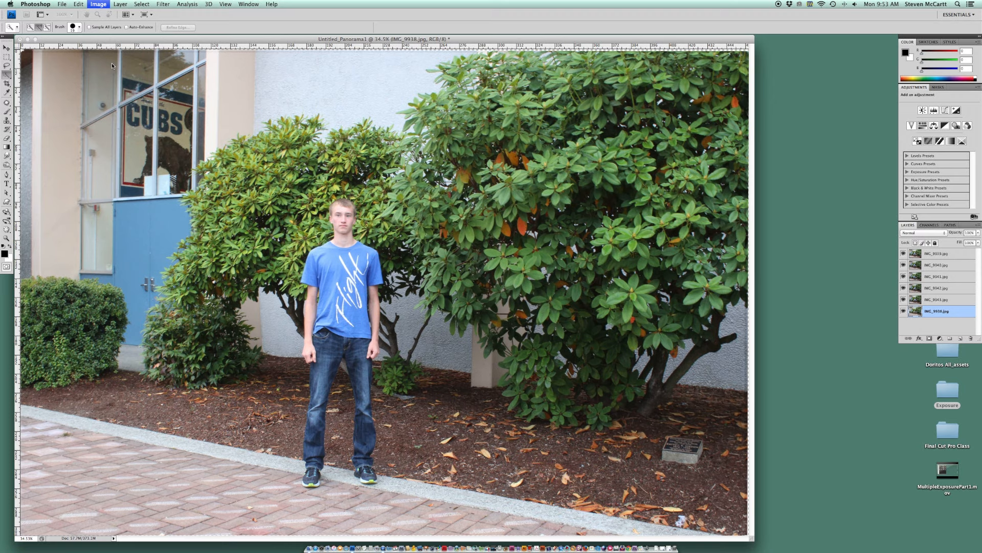
{"action": "left_click", "coordinate": [266, 120]}
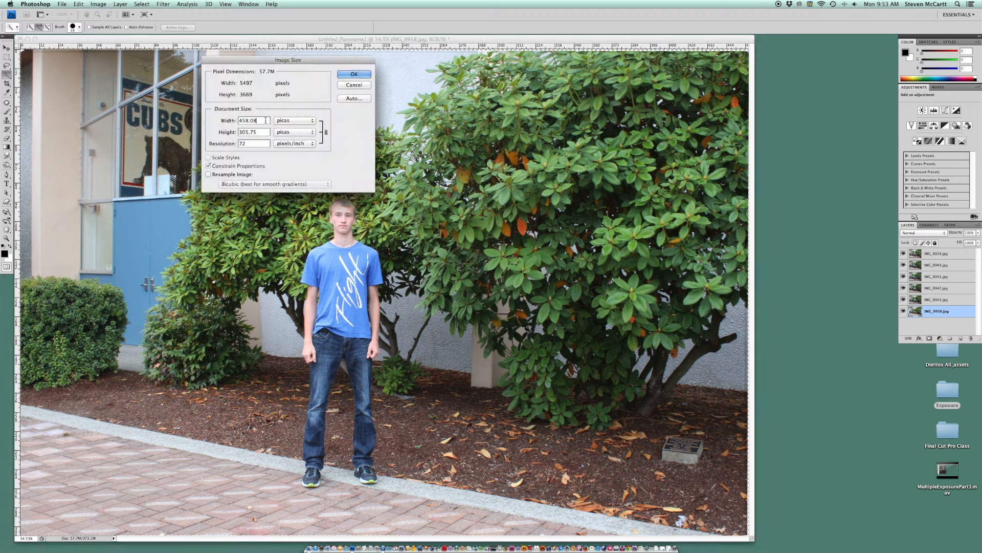
{"action": "left_click", "coordinate": [294, 121]}
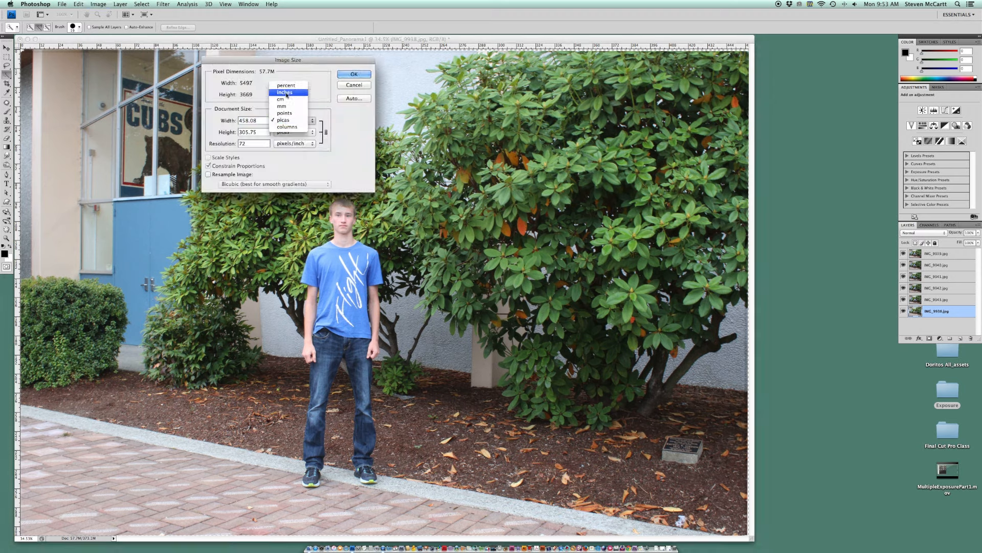
{"action": "left_click", "coordinate": [285, 119]}
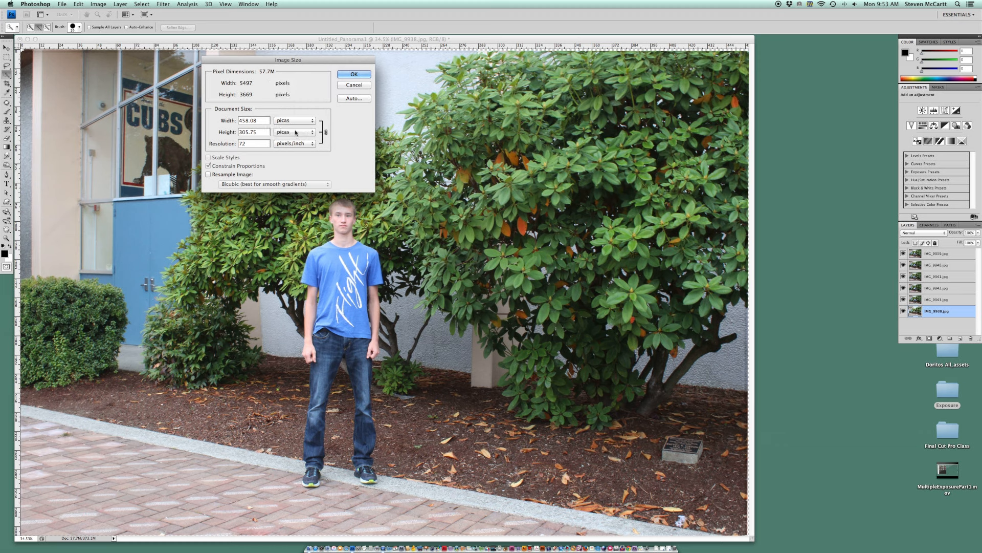
{"action": "left_click", "coordinate": [208, 174]}
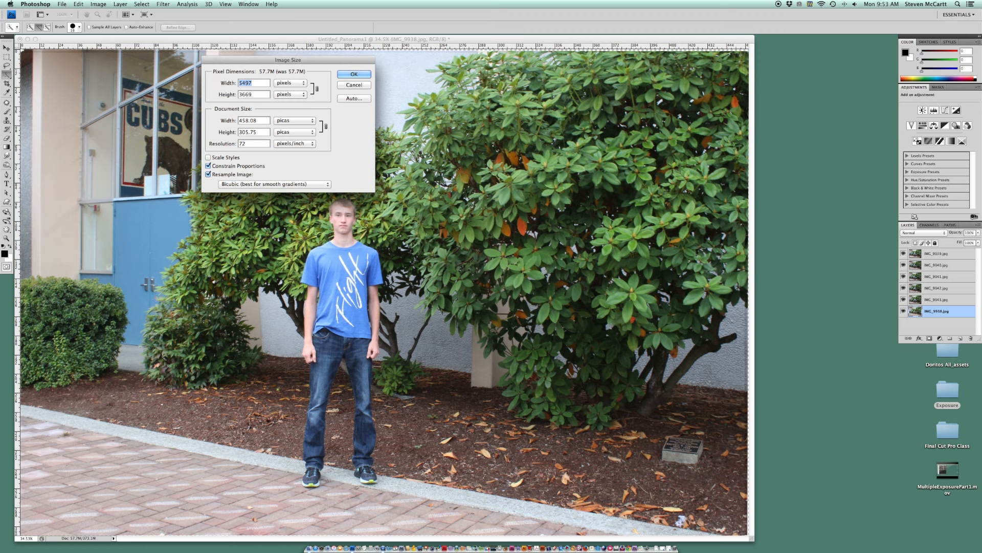
{"action": "type", "text": "1920"}
{"action": "left_click", "coordinate": [354, 75]}
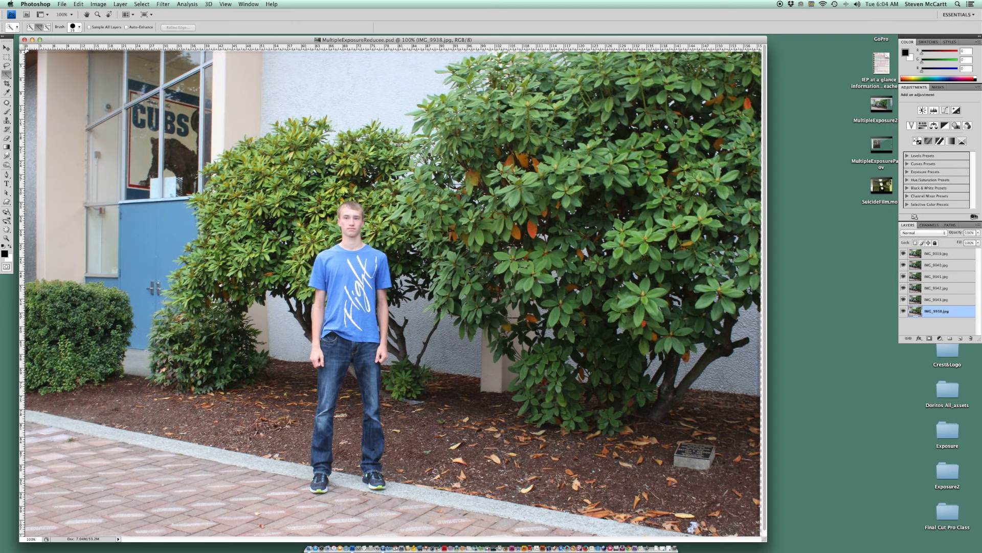
- Activate the IMG_9939.jpg layer and adjust the brush diameter of the Quick Selection tool
{"action": "left_click", "coordinate": [934, 254]}
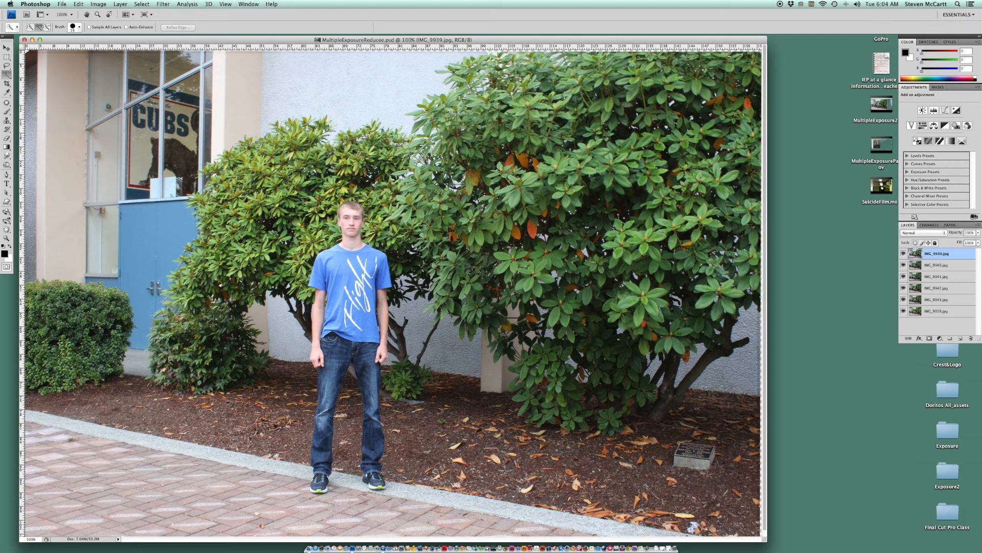
{"action": "left_click", "coordinate": [5, 75]}
{"action": "mouse_move", "coordinate": [6, 74]}
{"action": "left_mouse_down"}
{"action": "mouse_move", "coordinate": [41, 87]}
{"action": "mouse_move", "coordinate": [45, 74]}
{"action": "left_mouse_up"}
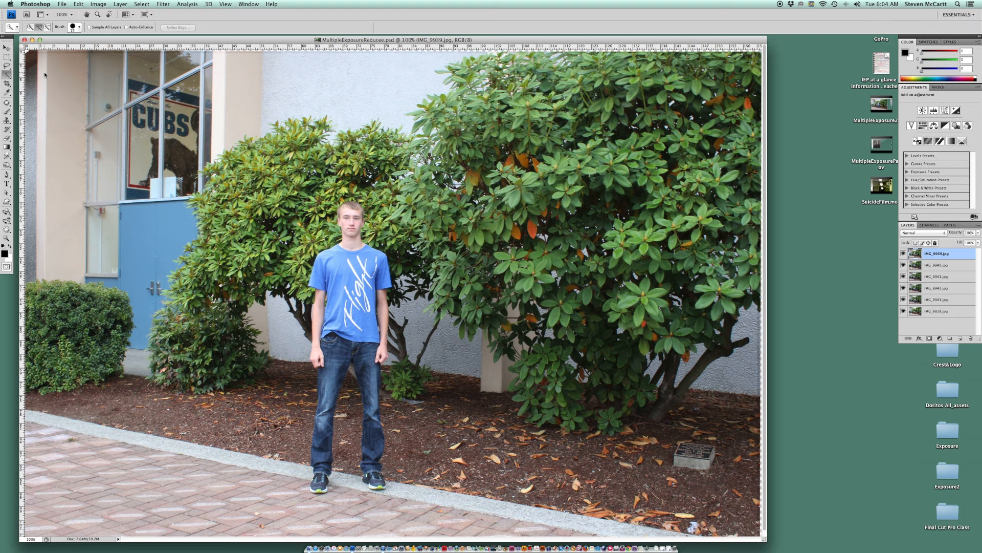
{"action": "left_click", "coordinate": [79, 28]}
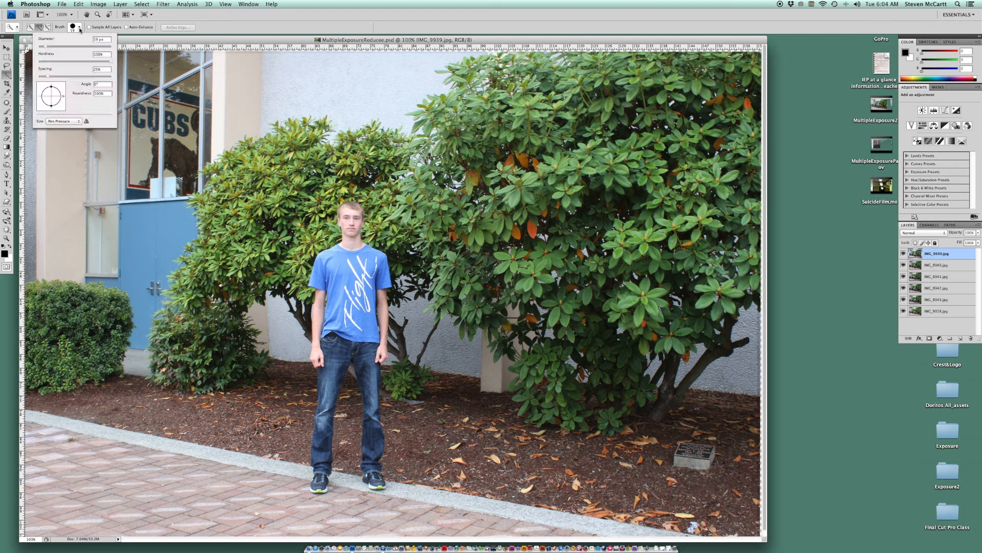
{"action": "left_click", "coordinate": [52, 48]}
- Quick-select the standing figure on IMG_9939.jpg, covering his head, shirt, arms, jeans and shoes
{"action": "left_click", "coordinate": [351, 215]}
{"action": "left_click_drag", "start_coordinate": [351, 215], "coordinate": [348, 292]}
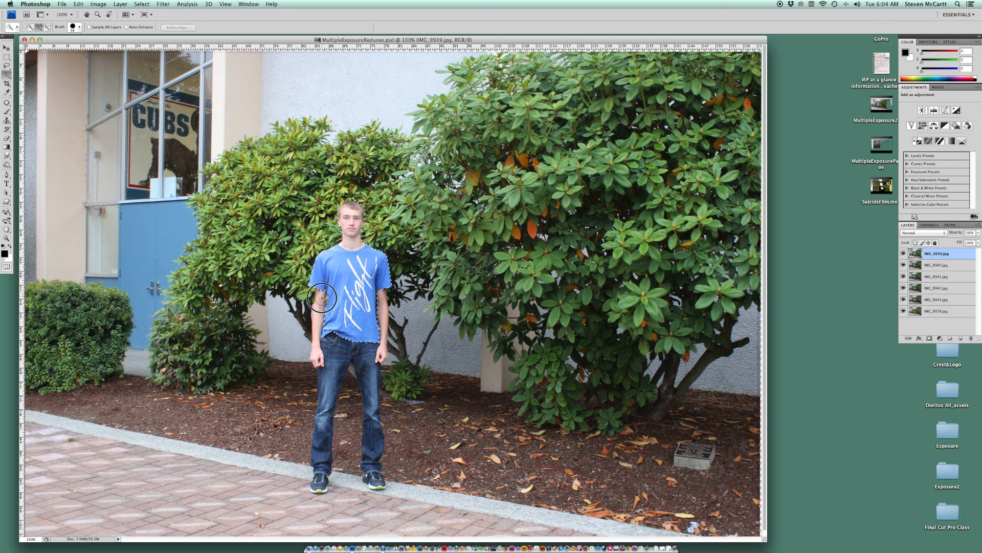
{"action": "left_click_drag", "start_coordinate": [322, 297], "coordinate": [317, 356]}
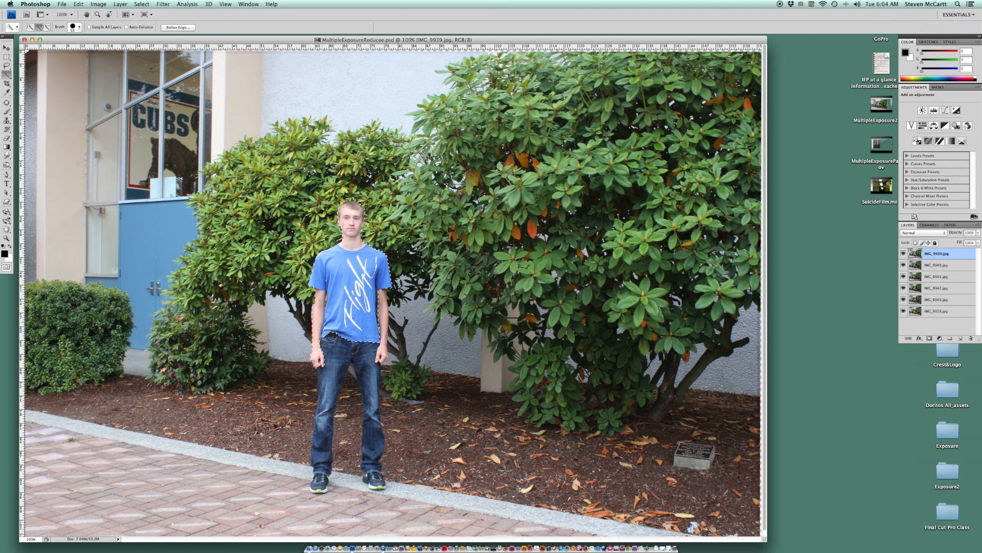
{"action": "left_click_drag", "start_coordinate": [332, 360], "coordinate": [323, 433]}
{"action": "left_click", "coordinate": [322, 466]}
{"action": "left_click_drag", "start_coordinate": [375, 469], "coordinate": [374, 451]}
{"action": "left_click_drag", "start_coordinate": [381, 355], "coordinate": [378, 311]}
{"action": "key", "text": "super+space"}
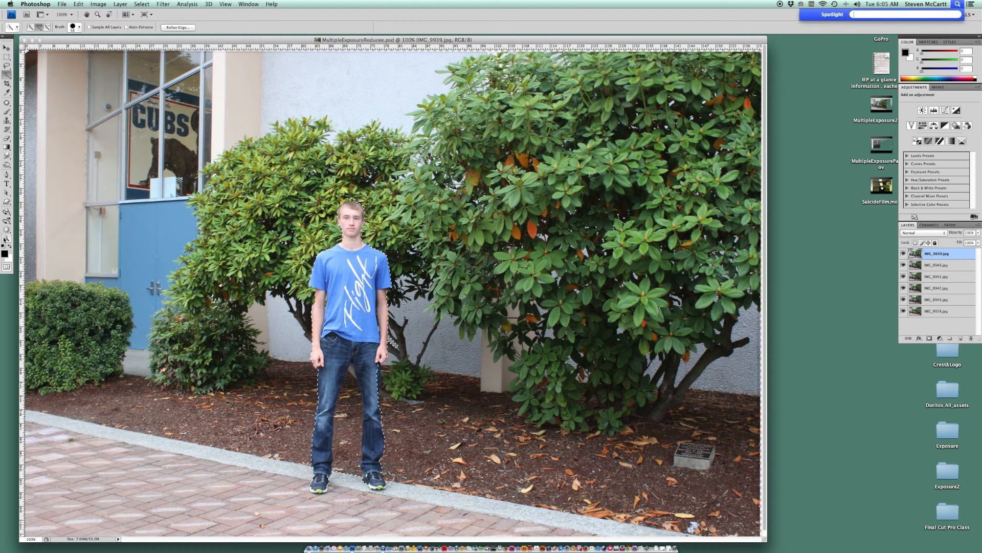
{"action": "left_click", "coordinate": [293, 193]}
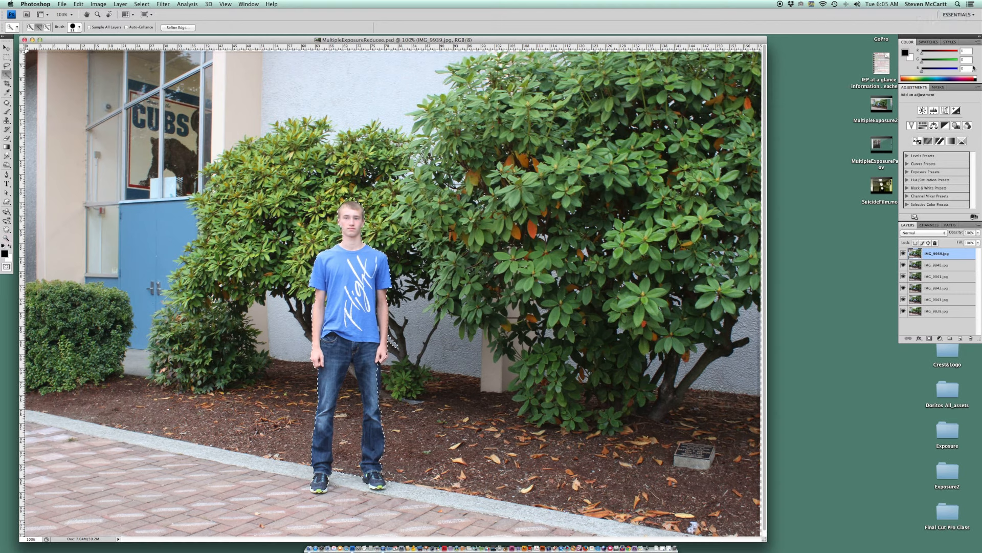
{"action": "key", "text": "super+space"}
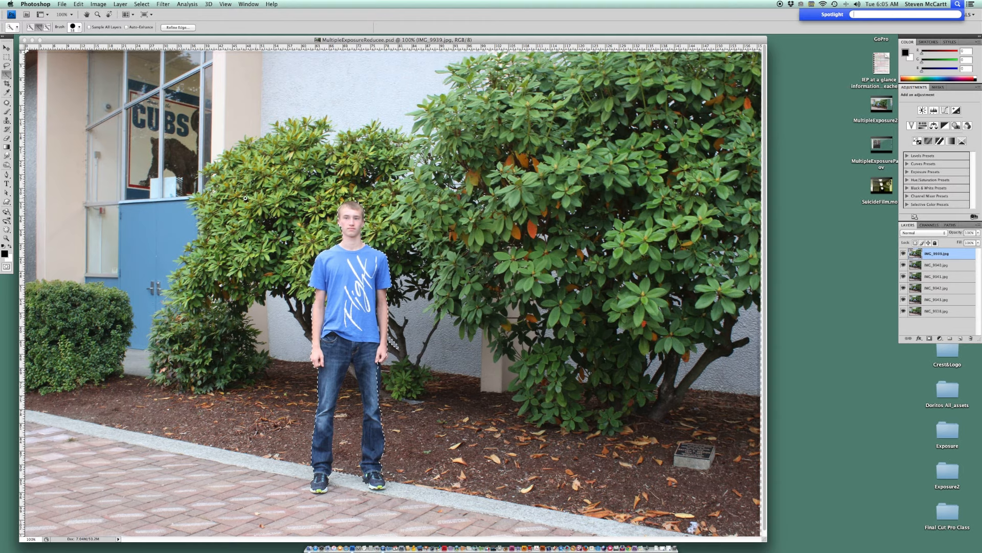
{"action": "left_click", "coordinate": [270, 191]}
- Reduce the Quick Selection brush diameter and subtract the leaves selected above the figure's hair
{"action": "left_click_drag", "start_coordinate": [270, 192], "coordinate": [452, 323]}
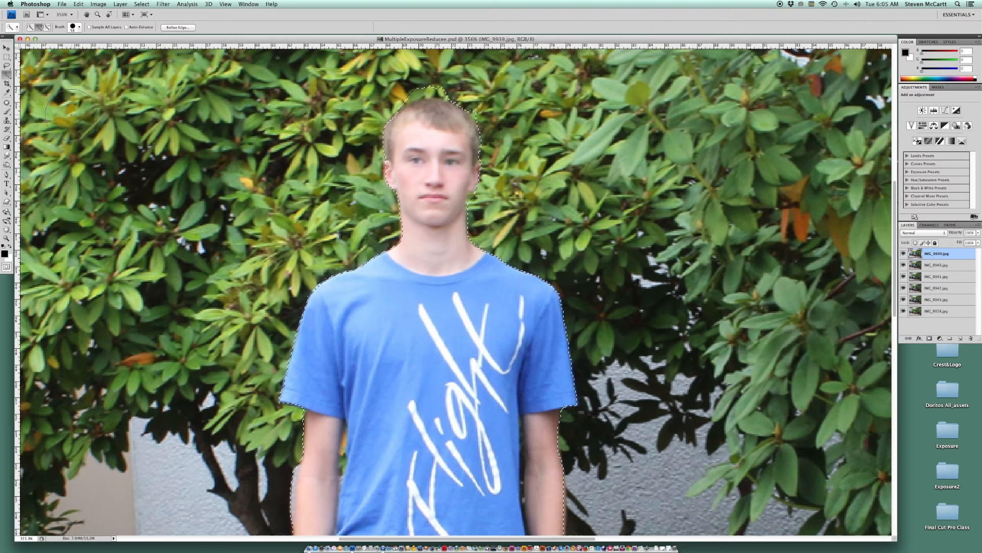
{"action": "scroll", "coordinate": [103, 118], "scroll_direction": "up", "scroll_amount": 3}
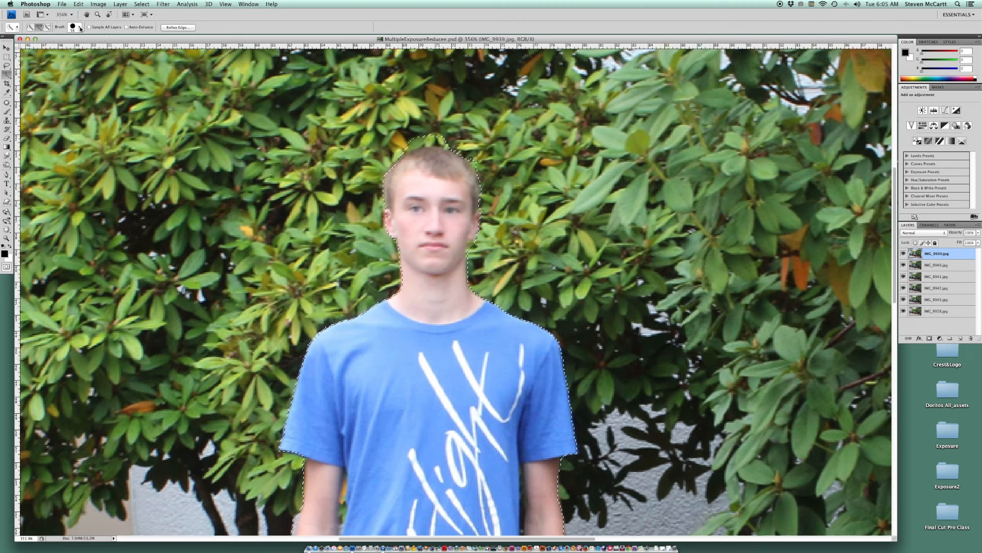
{"action": "left_click", "coordinate": [79, 28]}
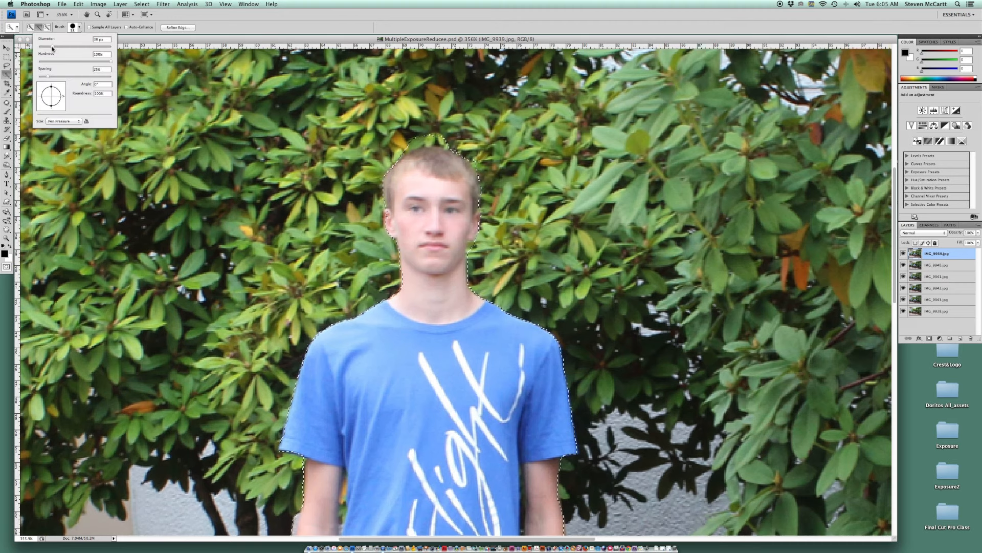
{"action": "left_click_drag", "start_coordinate": [57, 47], "coordinate": [47, 48]}
{"action": "key", "text": "alt"}
{"action": "left_click", "coordinate": [417, 121]}
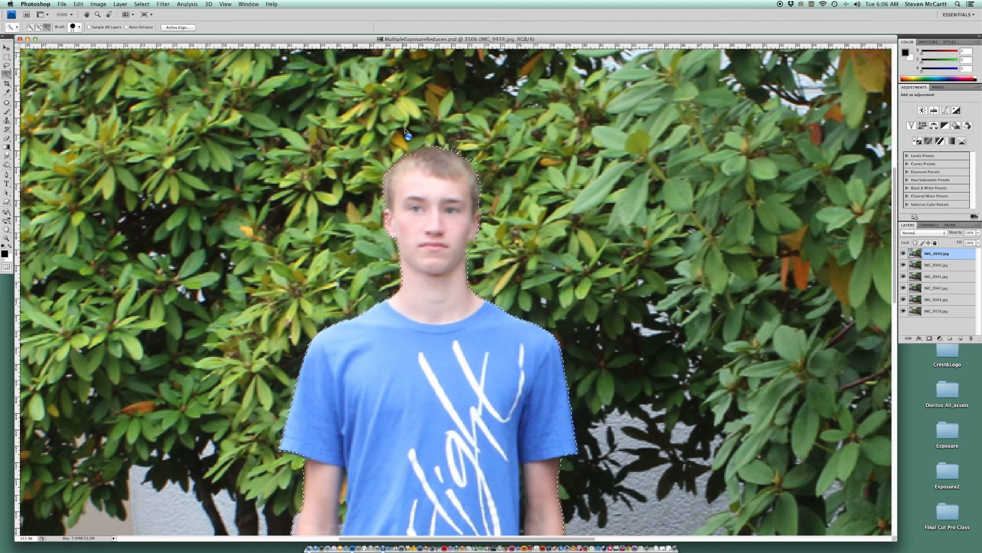
{"action": "left_click", "coordinate": [421, 168]}
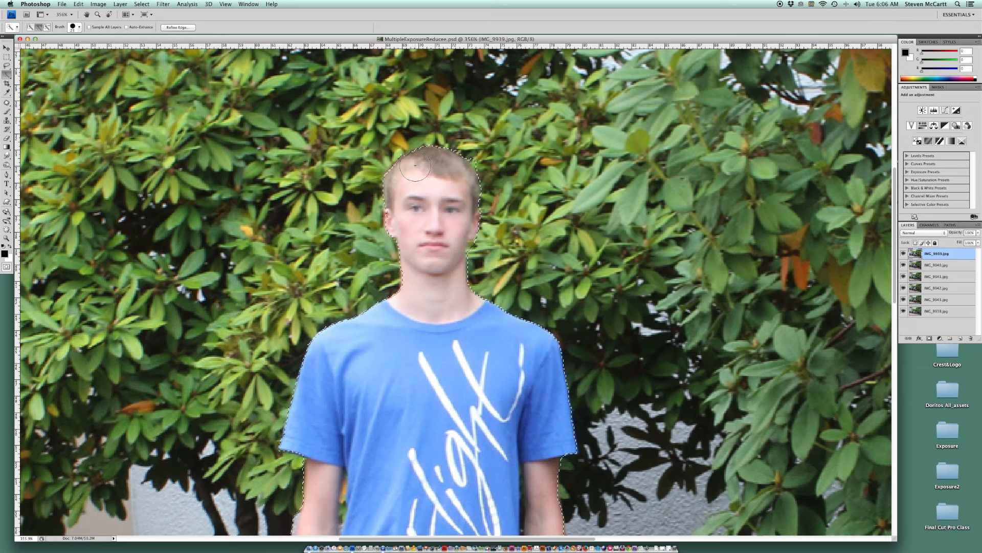
- Tidy the selection along the sides of the figure's head and neck, excluding the surrounding leaves
{"action": "scroll", "coordinate": [433, 171], "scroll_direction": "up", "scroll_amount": 1}
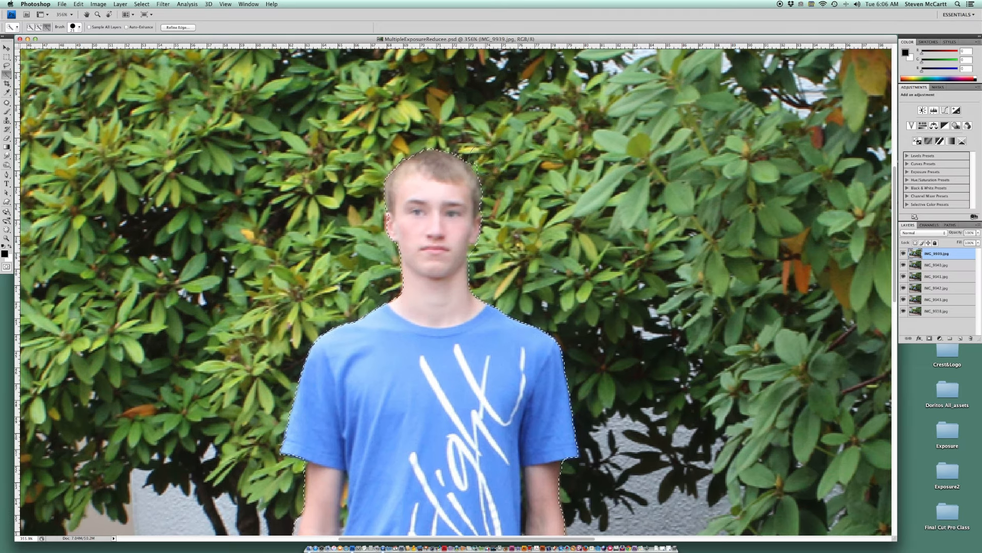
{"action": "left_click", "coordinate": [518, 165], "text": "alt"}
{"action": "left_click", "coordinate": [444, 305]}
{"action": "left_click", "coordinate": [415, 182]}
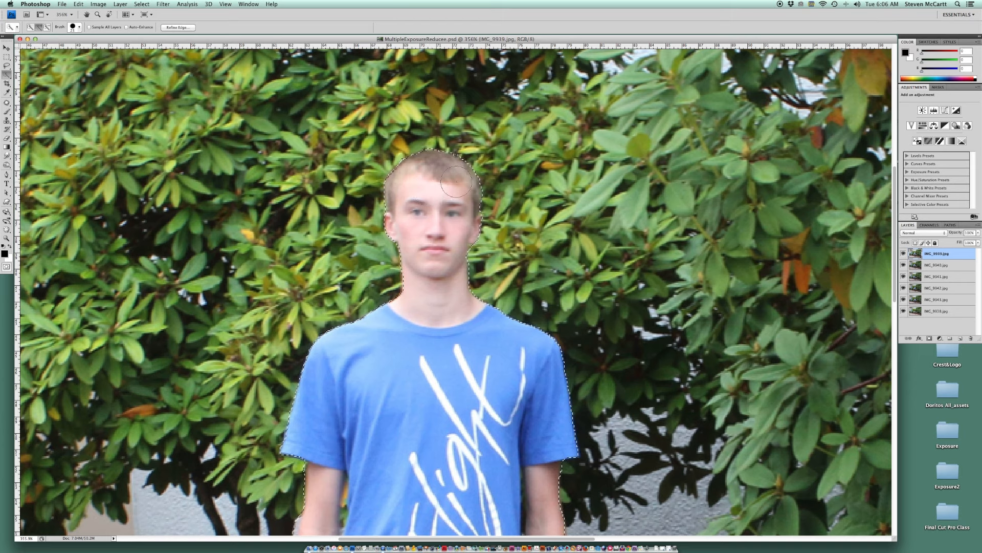
{"action": "left_click", "coordinate": [418, 285]}
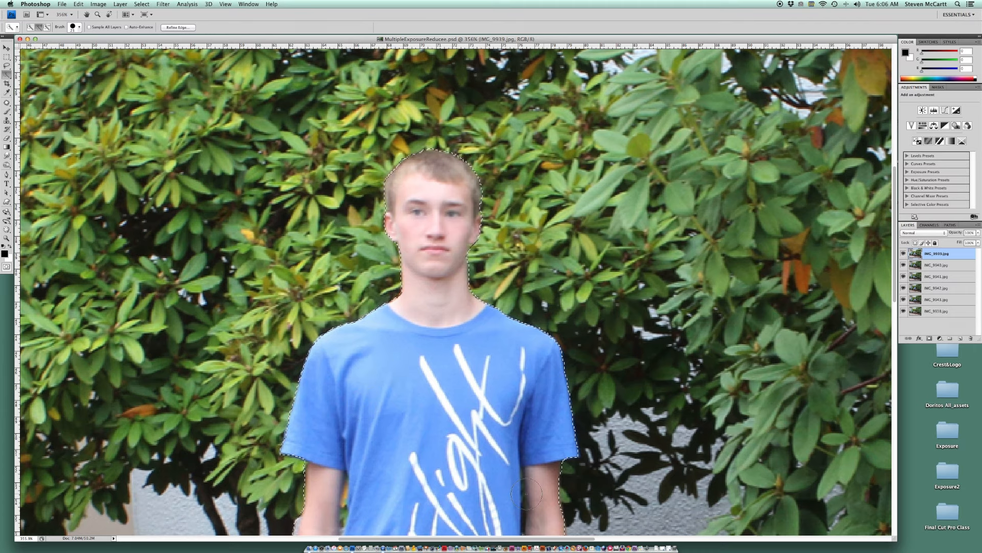
- Subtract the wall, branch and ground areas selected beside the figure's forearm and hand, keeping the hand and jeans selected
{"action": "left_click_drag", "start_coordinate": [454, 416], "coordinate": [445, 284]}
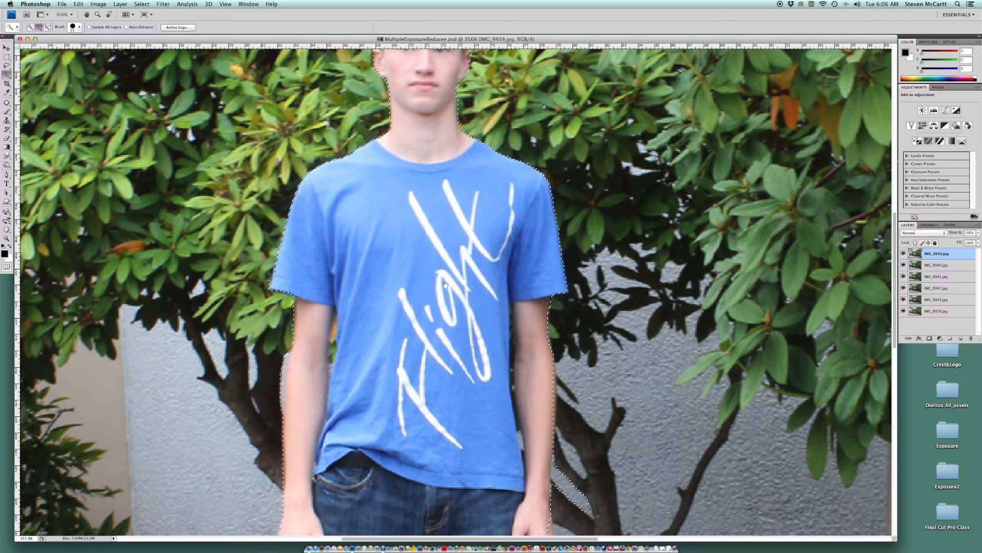
{"action": "left_click_drag", "start_coordinate": [459, 406], "coordinate": [458, 351]}
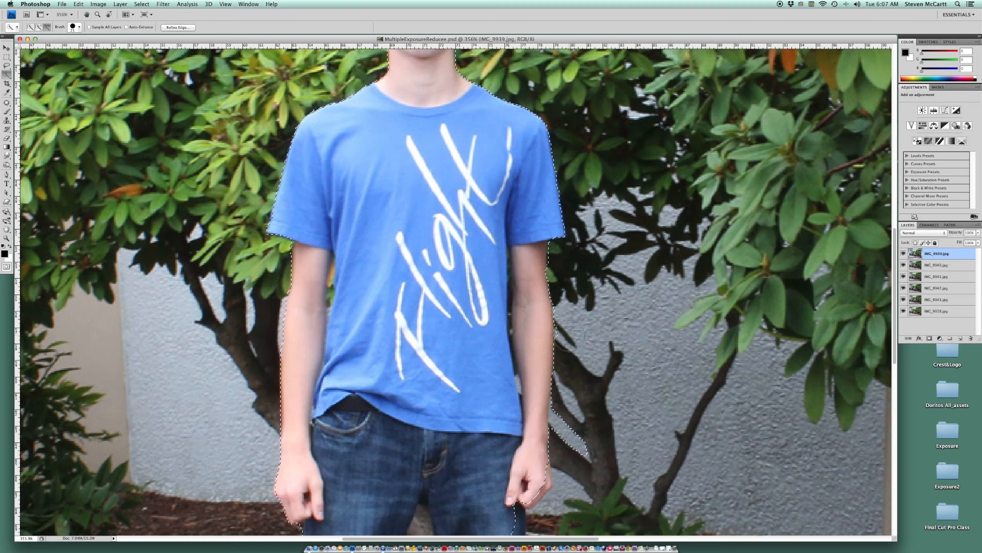
{"action": "left_click", "coordinate": [568, 423]}
{"action": "left_click", "coordinate": [532, 479]}
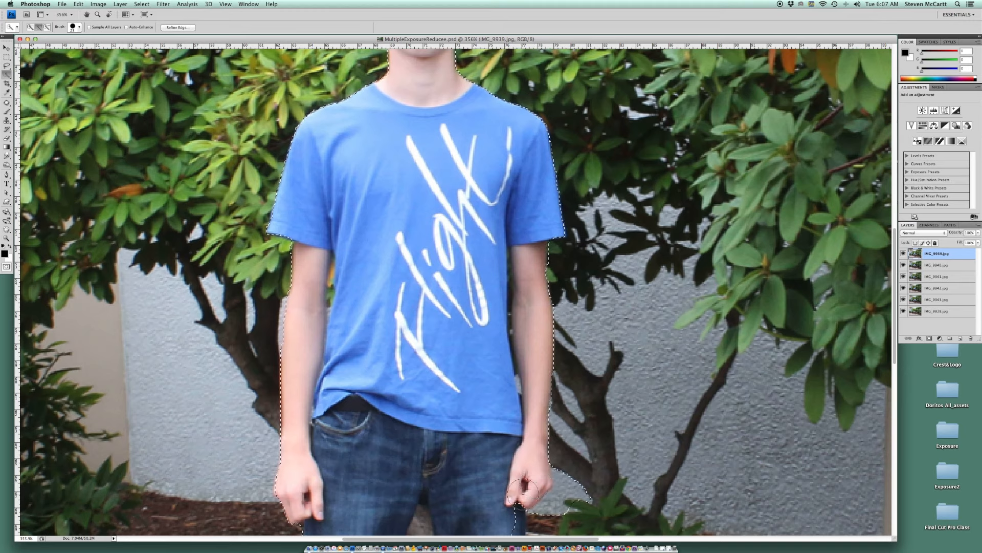
{"action": "left_click", "coordinate": [572, 514]}
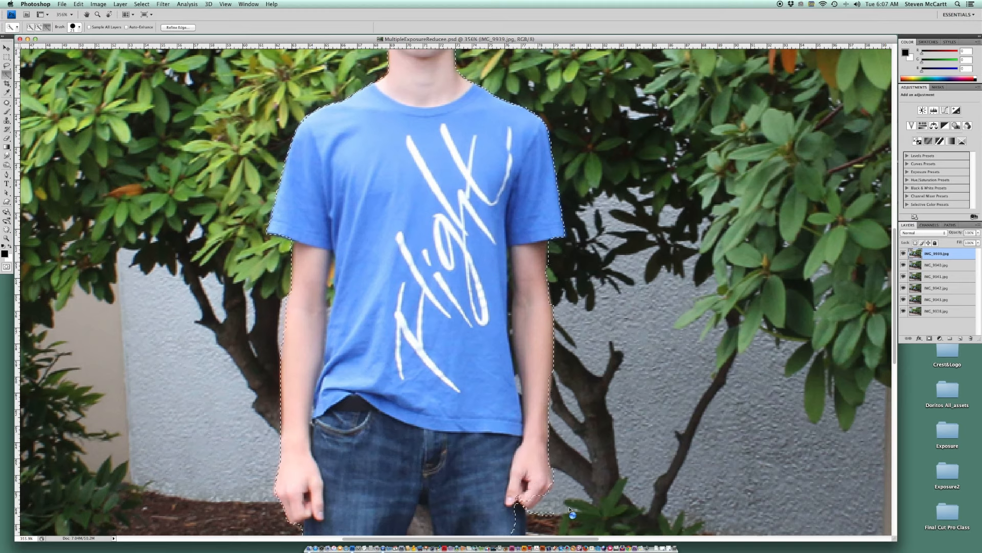
{"action": "left_click", "coordinate": [527, 499]}
- Shrink the brush to a very small diameter and subtract the narrow leafy gap between the shirt and the arm on the building-door side
{"action": "left_click", "coordinate": [80, 29]}
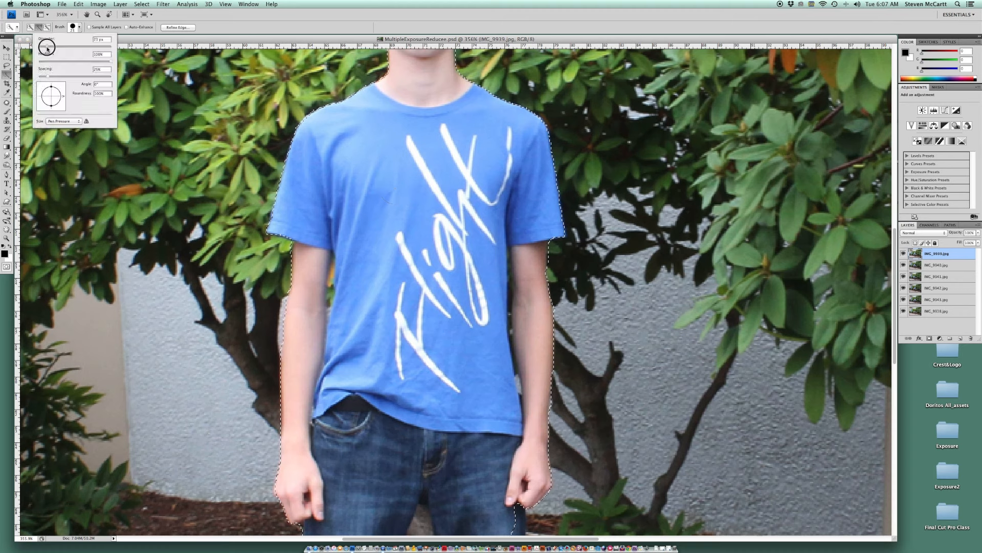
{"action": "left_click_drag", "start_coordinate": [47, 47], "coordinate": [40, 47]}
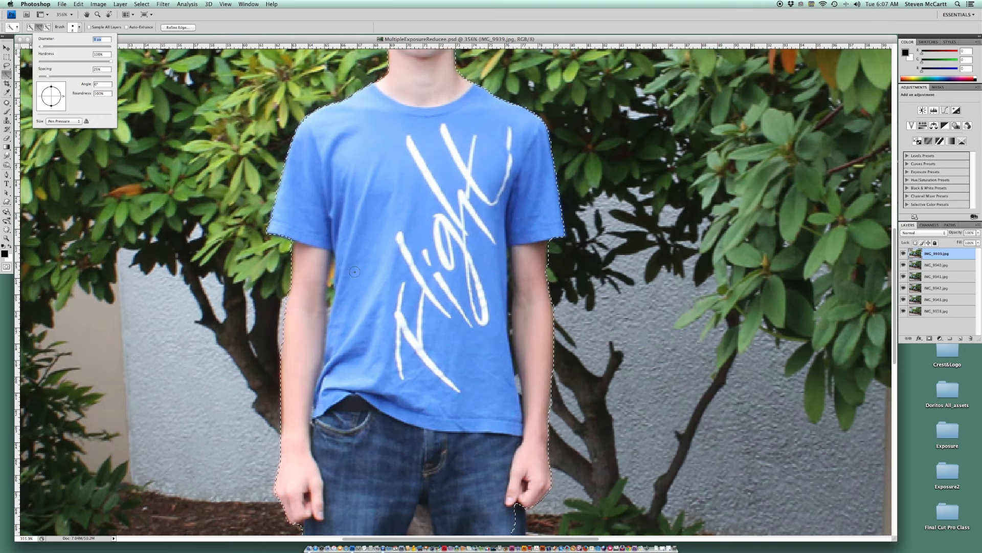
{"action": "left_click_drag", "start_coordinate": [40, 47], "coordinate": [39, 49]}
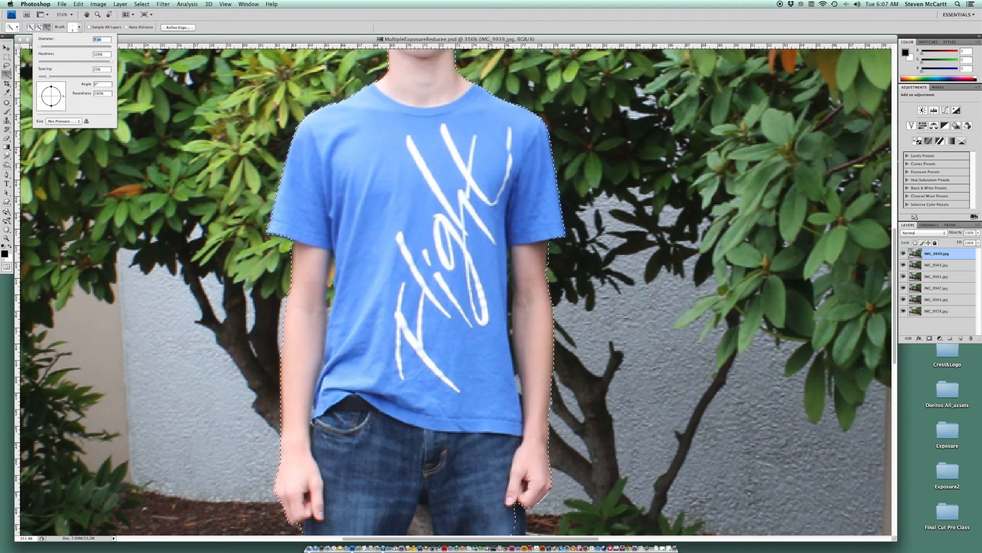
{"action": "left_click_drag", "start_coordinate": [331, 283], "coordinate": [332, 253]}
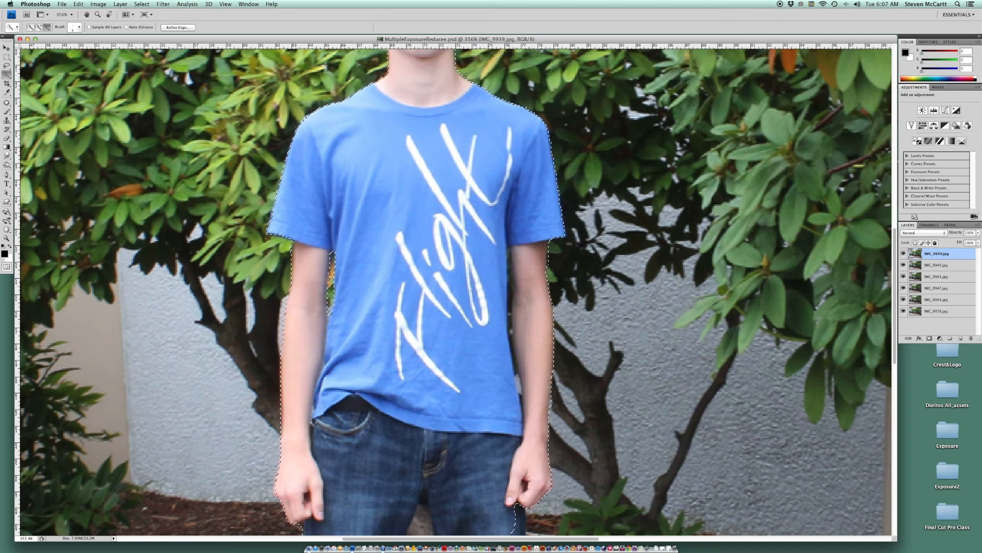
- Subtract the narrow background gap between the shirt and the arm on the large-bush side
{"action": "left_click_drag", "start_coordinate": [510, 259], "coordinate": [511, 351]}
{"action": "left_click_drag", "start_coordinate": [511, 353], "coordinate": [520, 395]}
{"action": "left_click_drag", "start_coordinate": [515, 314], "coordinate": [514, 331]}
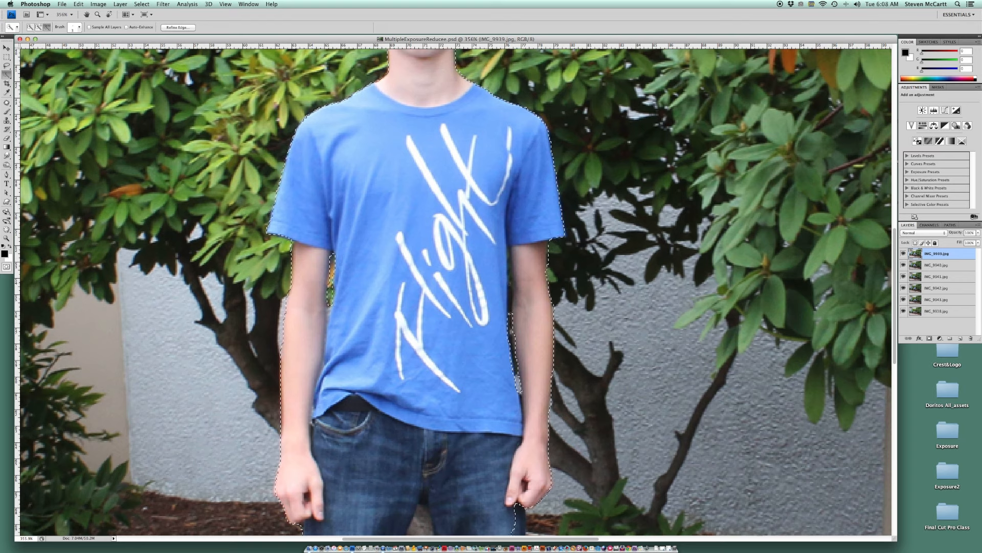
{"action": "left_click_drag", "start_coordinate": [509, 272], "coordinate": [510, 252]}
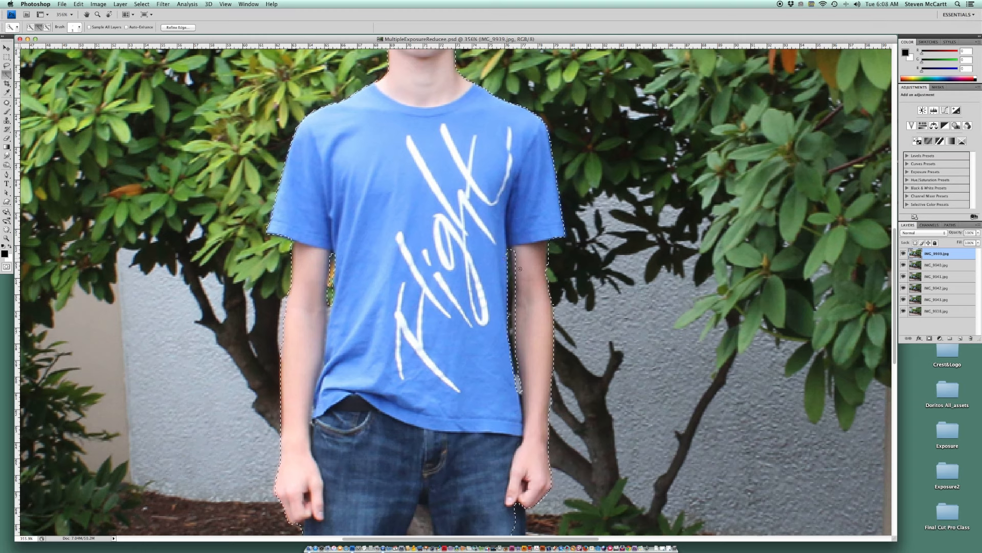
- Enlarge the brush slightly and correct the selection along the inner edge of the arm on the large-bush side
{"action": "left_click", "coordinate": [79, 27]}
{"action": "left_click_drag", "start_coordinate": [40, 46], "coordinate": [42, 47]}
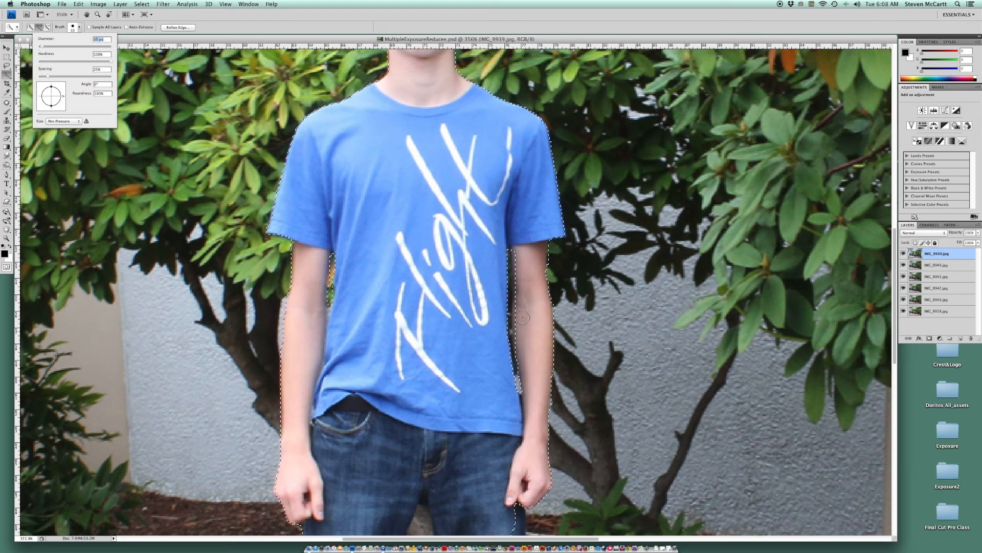
{"action": "left_click_drag", "start_coordinate": [521, 318], "coordinate": [517, 336]}
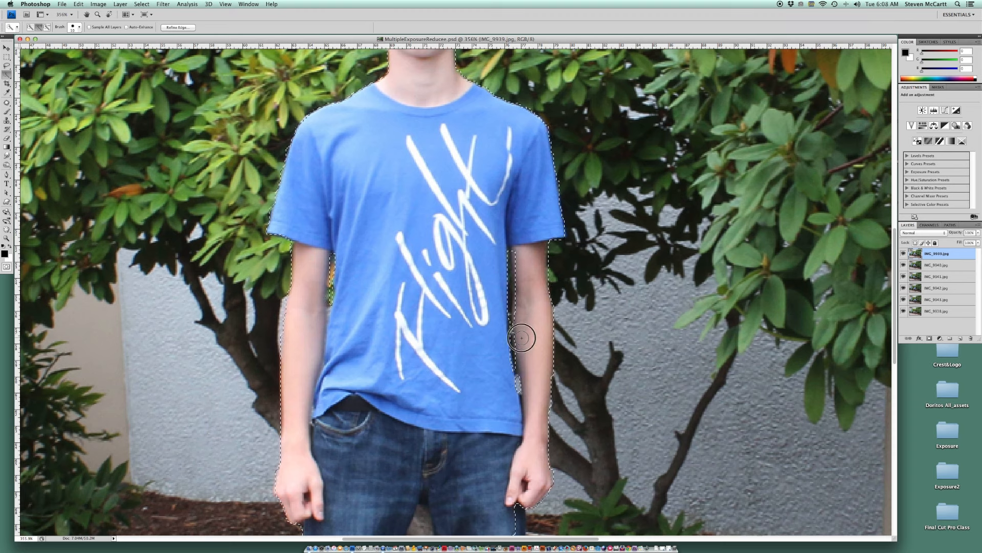
{"action": "left_click", "coordinate": [520, 268]}
{"action": "left_click", "coordinate": [521, 261]}
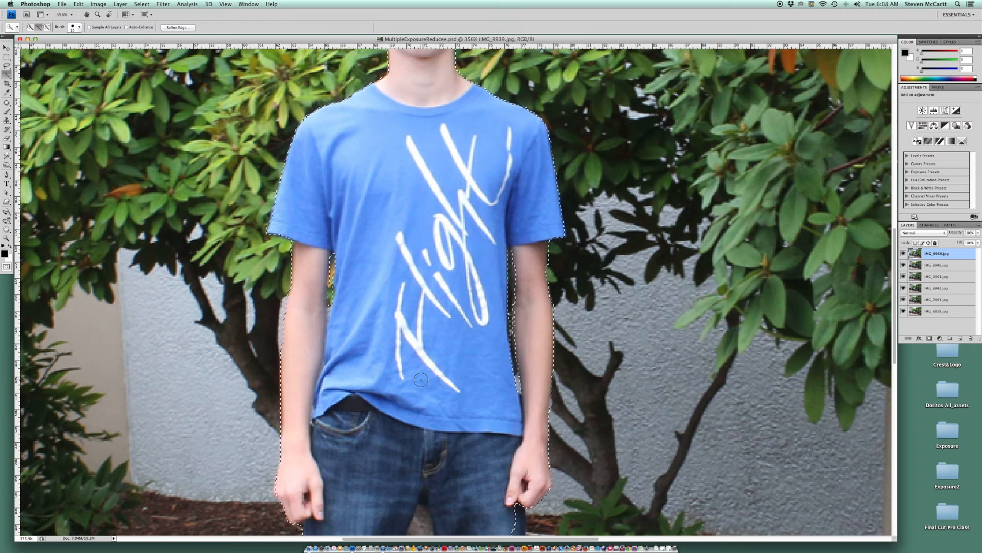
- Subtract the upper part of the ground visible between the figure's legs from the selection
{"action": "left_click_drag", "start_coordinate": [422, 358], "coordinate": [450, 176]}
{"action": "left_click_drag", "start_coordinate": [316, 312], "coordinate": [307, 314]}
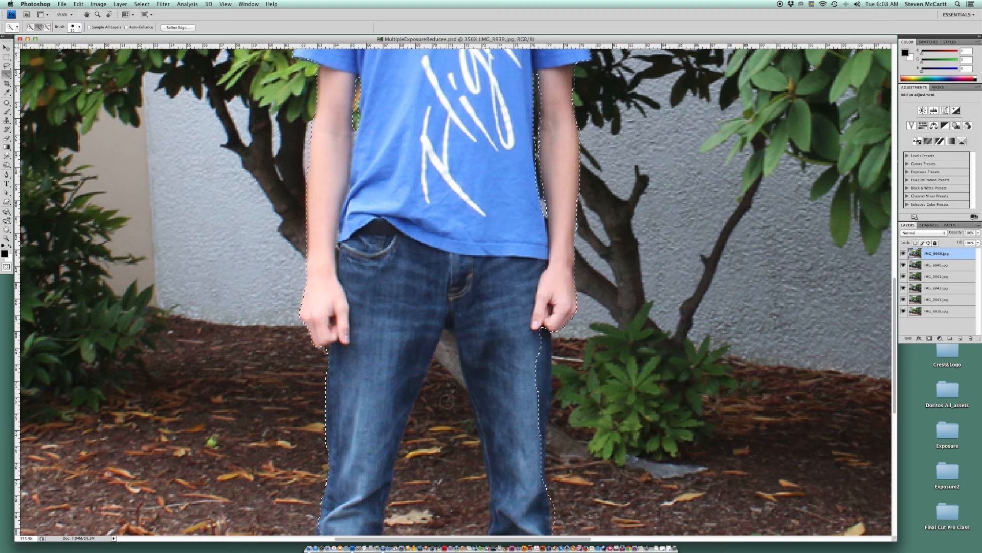
{"action": "left_click_drag", "start_coordinate": [445, 411], "coordinate": [446, 335]}
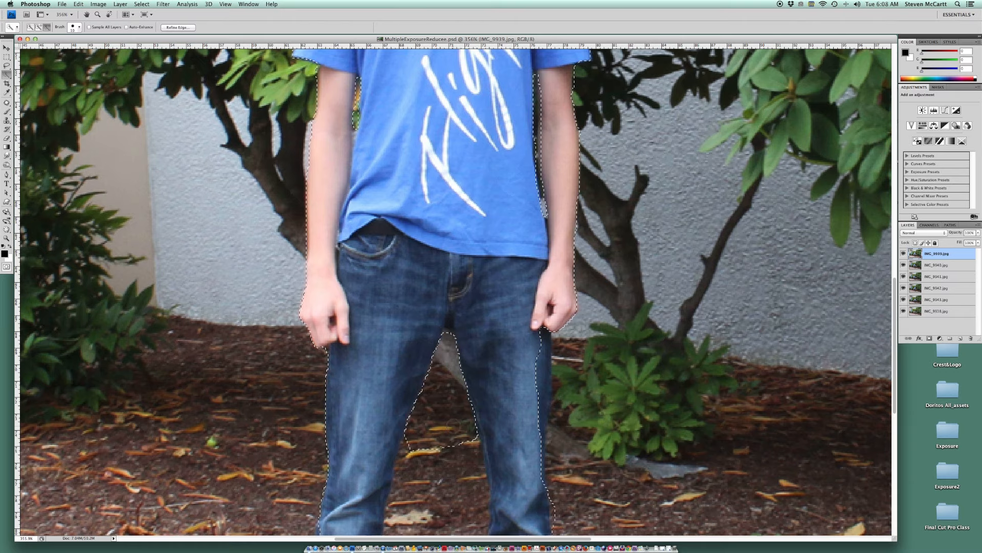
- Remove the remaining ground between the lower legs from the selection and clean up its edge around the shoes
{"action": "scroll", "coordinate": [453, 423], "scroll_direction": "down", "scroll_amount": 3}
{"action": "scroll", "coordinate": [454, 424], "scroll_direction": "down", "scroll_amount": 2}
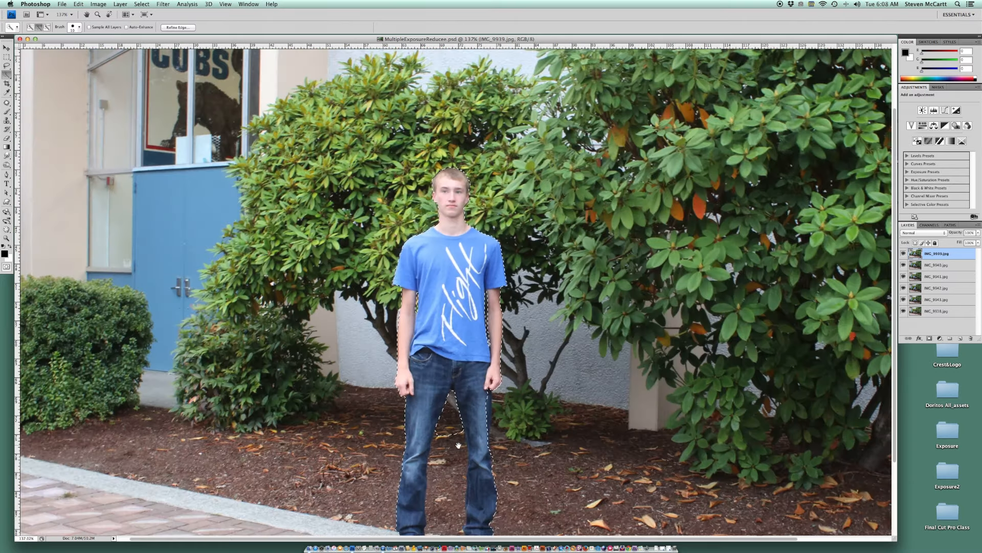
{"action": "mouse_move", "coordinate": [458, 445]}
{"action": "left_mouse_down"}
{"action": "mouse_move", "coordinate": [457, 336]}
{"action": "mouse_move", "coordinate": [433, 439]}
{"action": "left_mouse_up"}
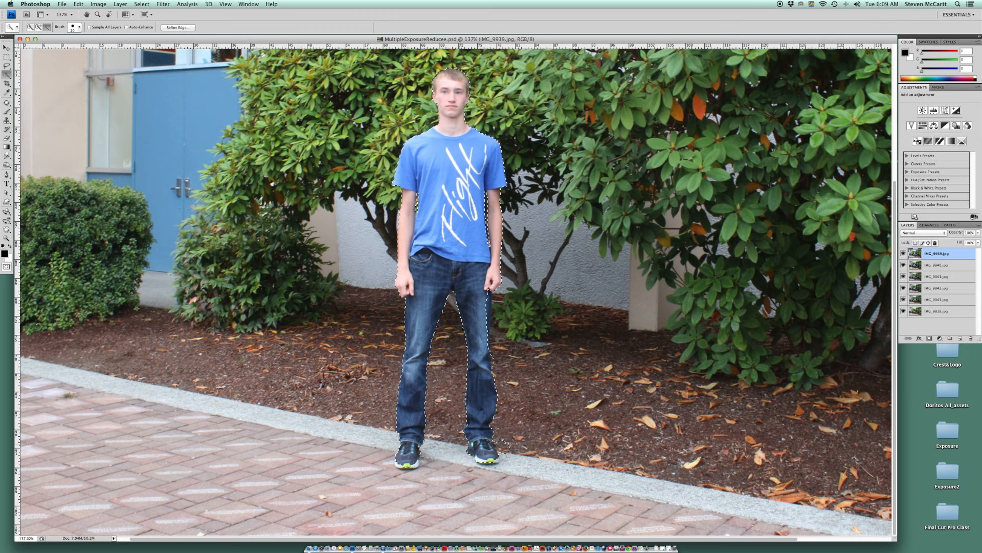
{"action": "left_click_drag", "start_coordinate": [502, 444], "coordinate": [504, 454]}
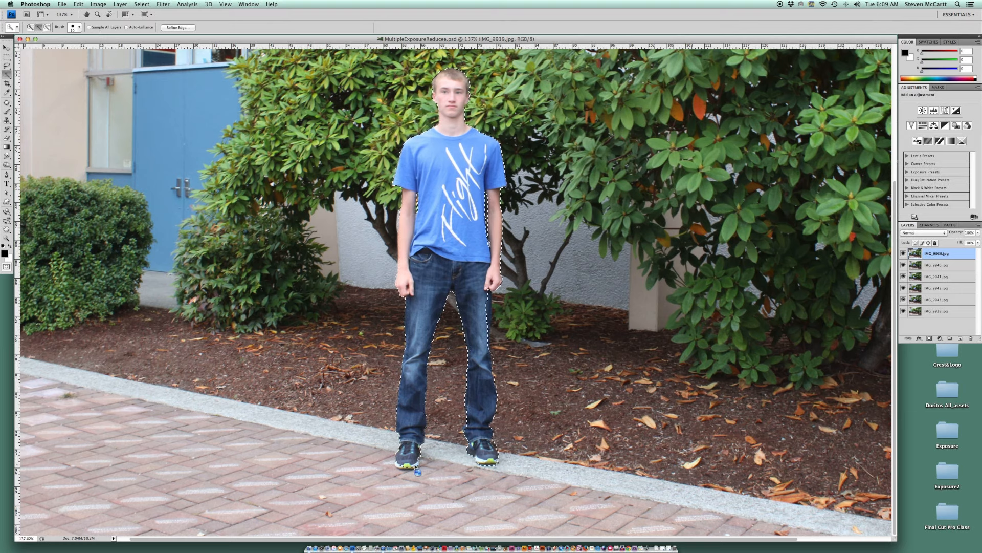
- Check the cutout's outline against white in the Refine Edge preview without applying any refinement
{"action": "left_click", "coordinate": [174, 27]}
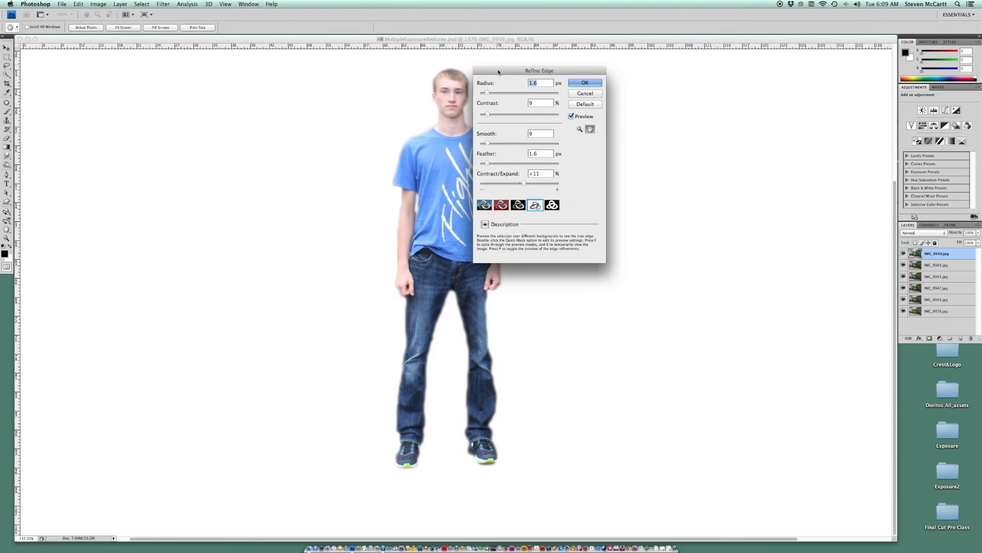
{"action": "left_click_drag", "start_coordinate": [499, 71], "coordinate": [717, 99]}
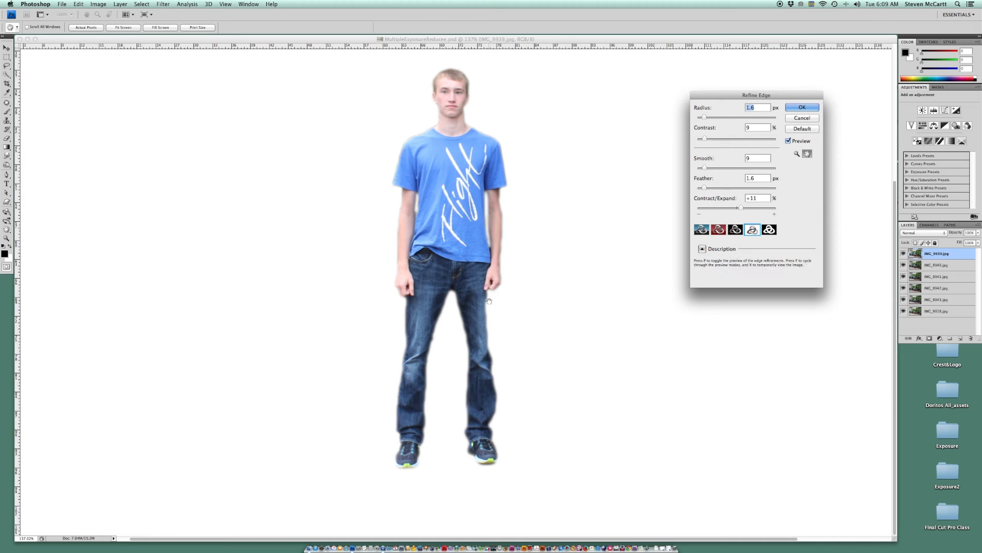
{"action": "left_click", "coordinate": [802, 119]}
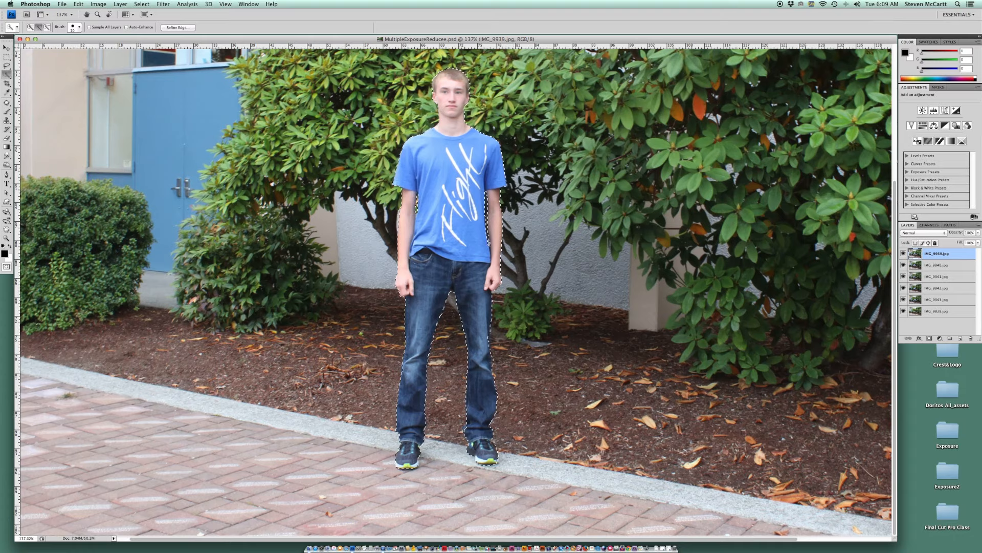
- Subtract the strip of ground selected along the outer knee of the jeans leg nearest the large bush
{"action": "left_click", "coordinate": [491, 336]}
{"action": "key", "text": "super+space"}
{"action": "left_click_drag", "start_coordinate": [492, 336], "coordinate": [522, 391]}
{"action": "left_click", "coordinate": [479, 195]}
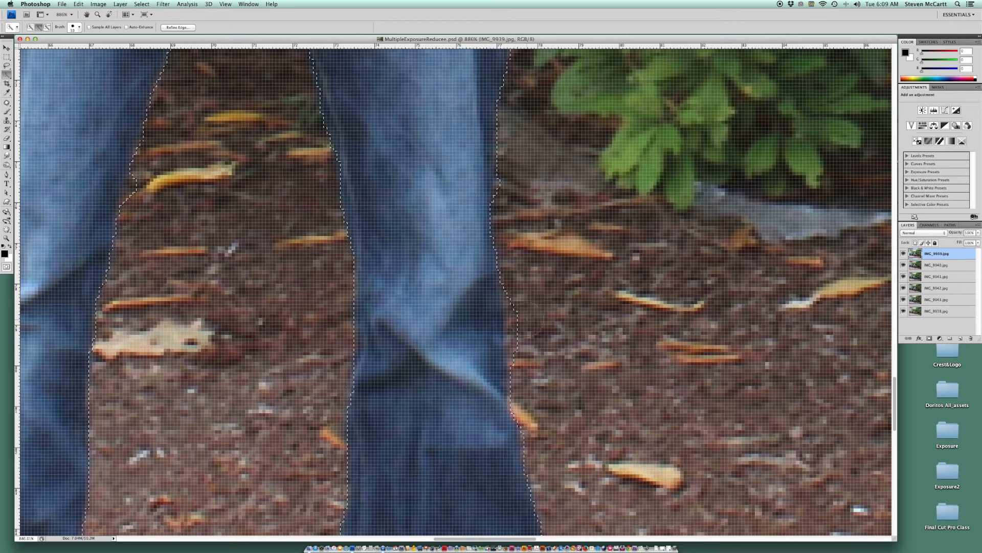
{"action": "left_click", "coordinate": [528, 339]}
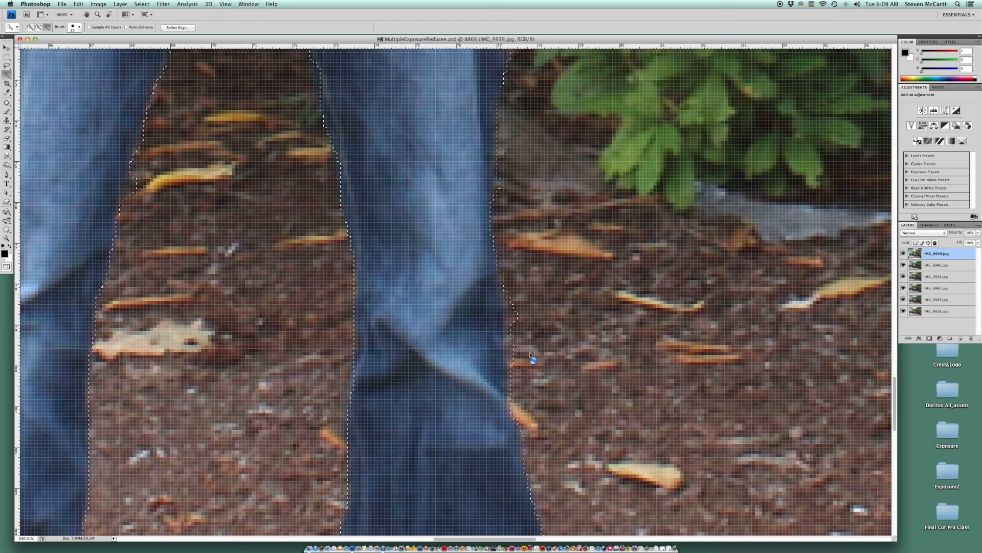
{"action": "left_click", "coordinate": [525, 306]}
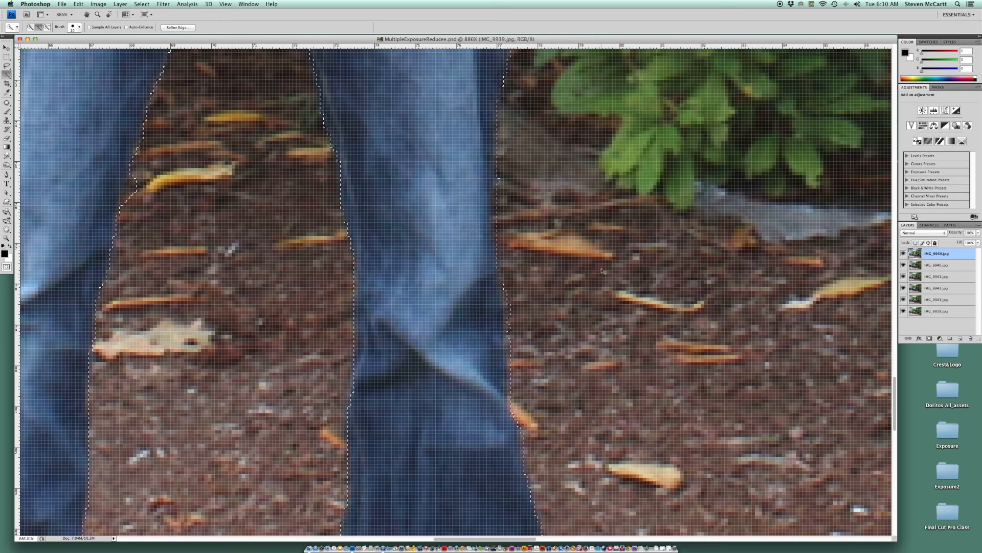
- Refine the figure selection's edge with Contract/Expand at 0%, Smooth at 7 and Feather at 1.2 px
{"action": "key", "text": "super+0"}
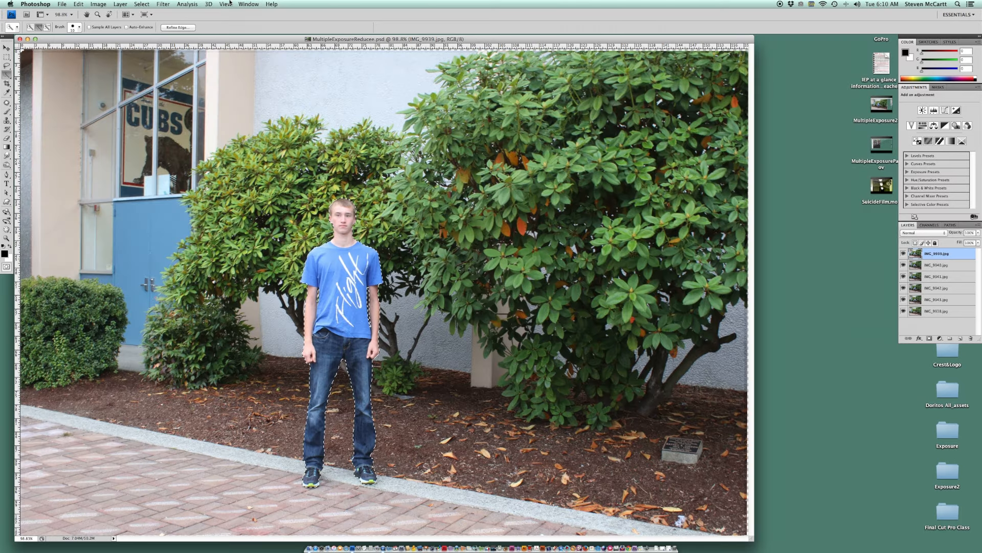
{"action": "left_click", "coordinate": [177, 27]}
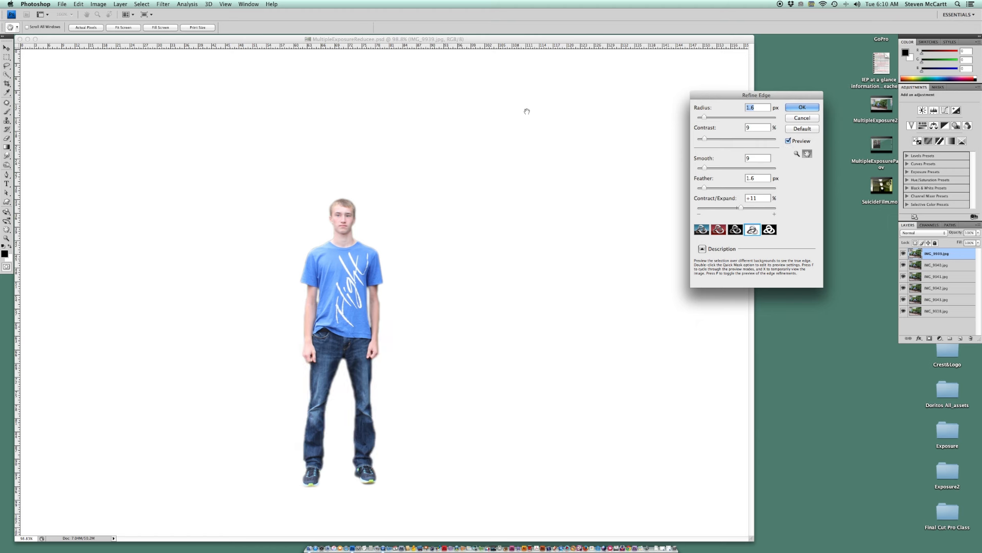
{"action": "left_click_drag", "start_coordinate": [740, 208], "coordinate": [737, 211]}
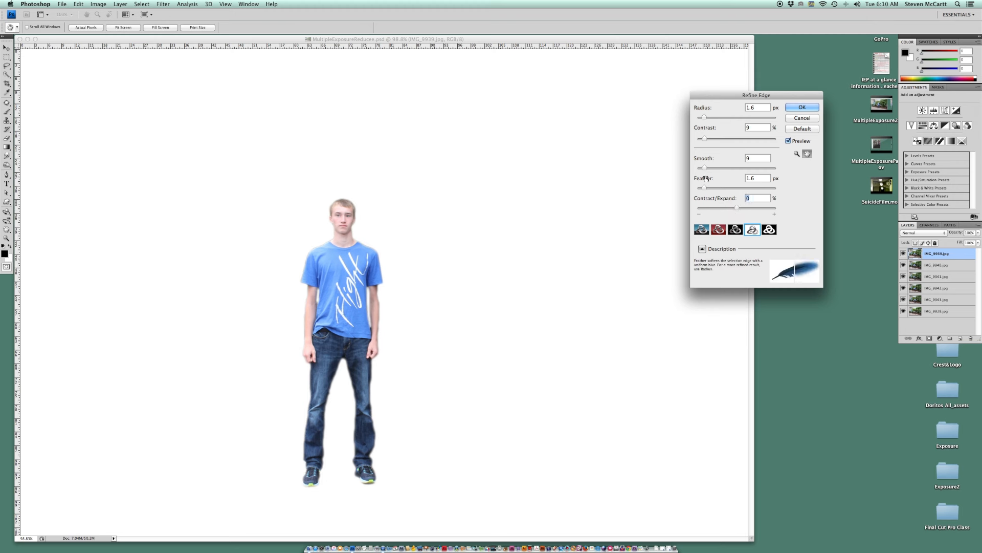
{"action": "left_click_drag", "start_coordinate": [705, 168], "coordinate": [701, 189]}
{"action": "left_click", "coordinate": [800, 107]}
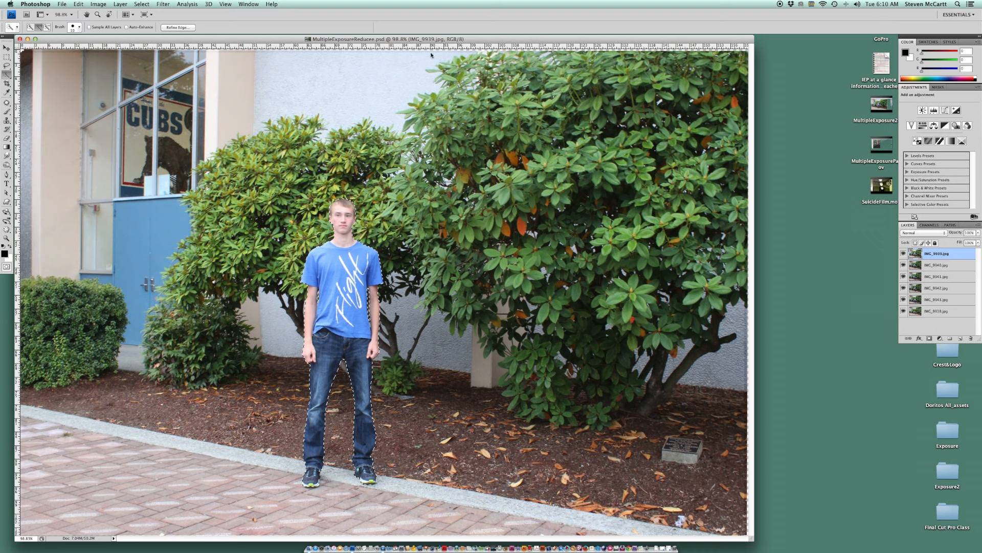
- Invert the selection and delete the background around the figure on the IMG_9939.jpg layer
{"action": "left_click", "coordinate": [144, 4]}
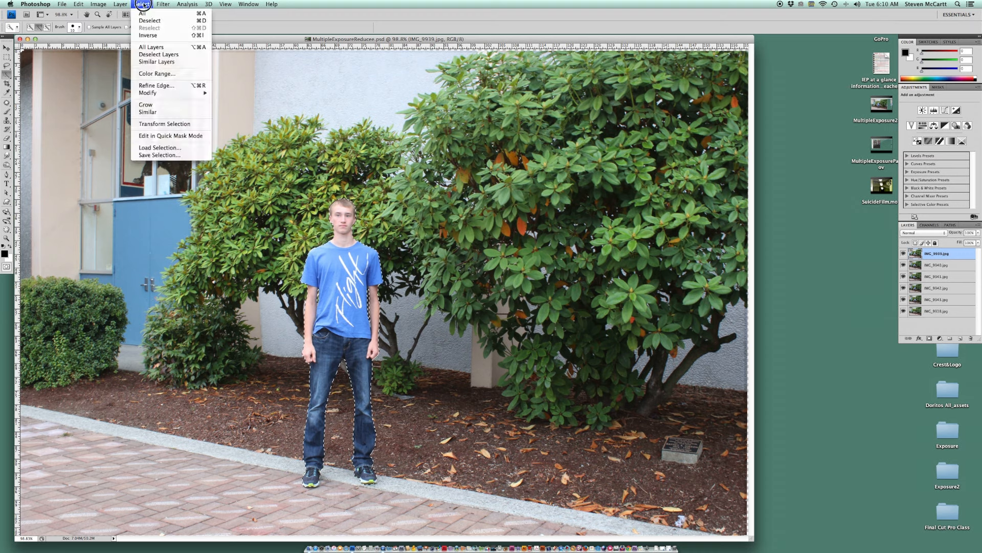
{"action": "left_click", "coordinate": [149, 35]}
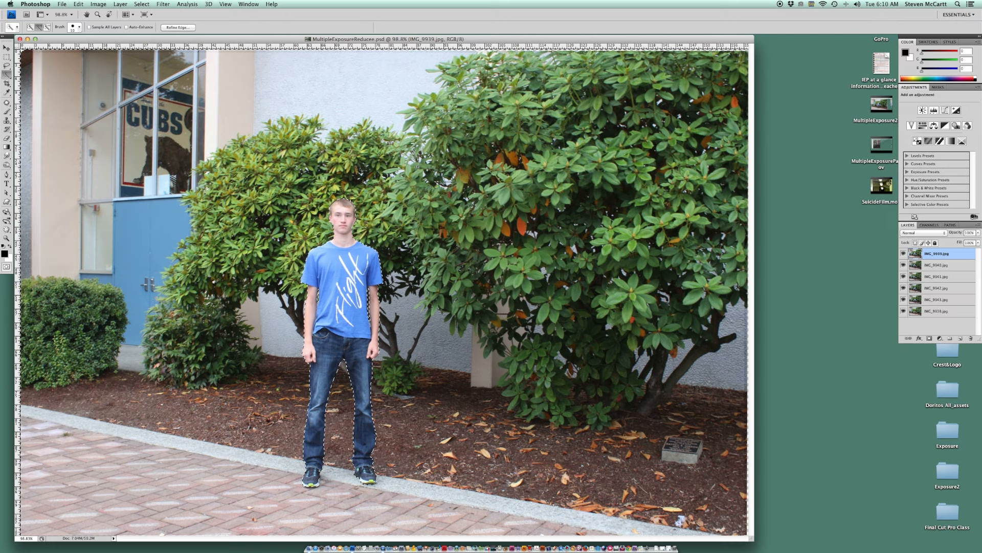
{"action": "key", "text": "Delete"}
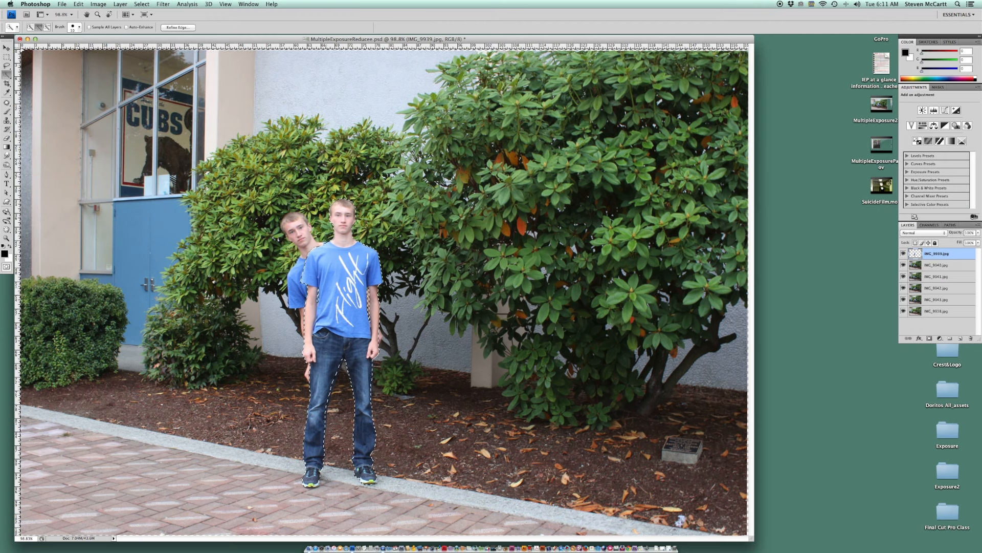
- Hide the IMG_9939.jpg cutout and make IMG_9940.jpg the active layer for selecting the slightly leaning figure
{"action": "left_click", "coordinate": [903, 253]}
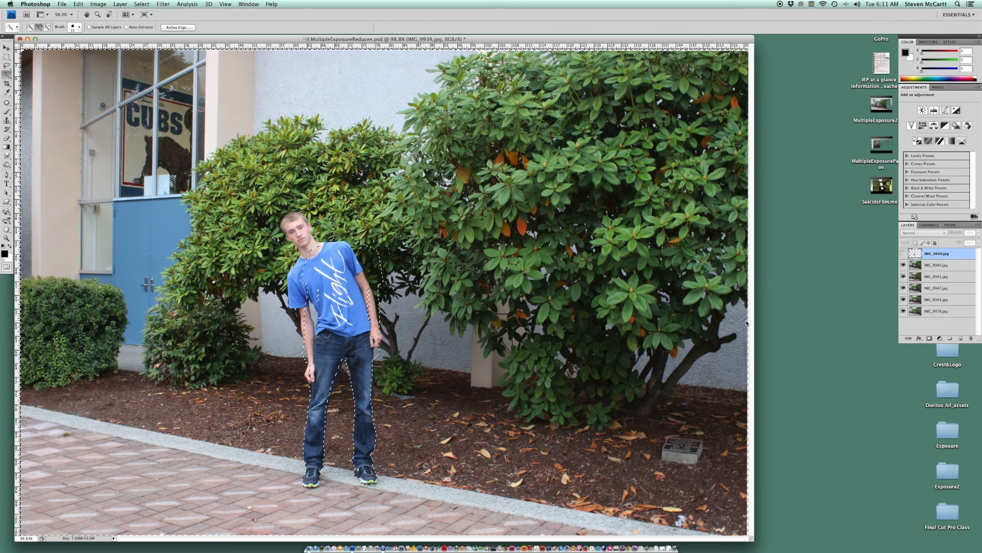
{"action": "left_click", "coordinate": [937, 265]}
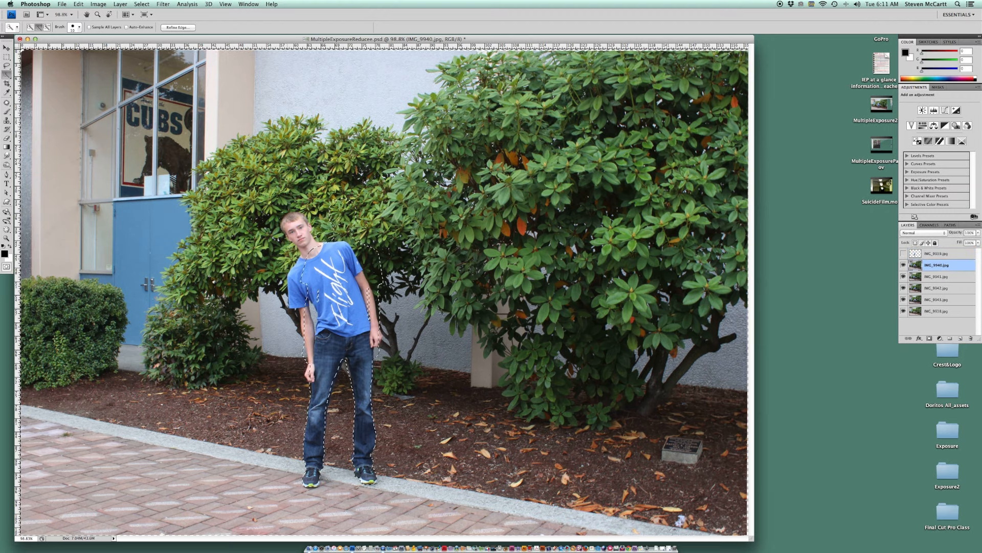
{"action": "key", "text": "super+space"}
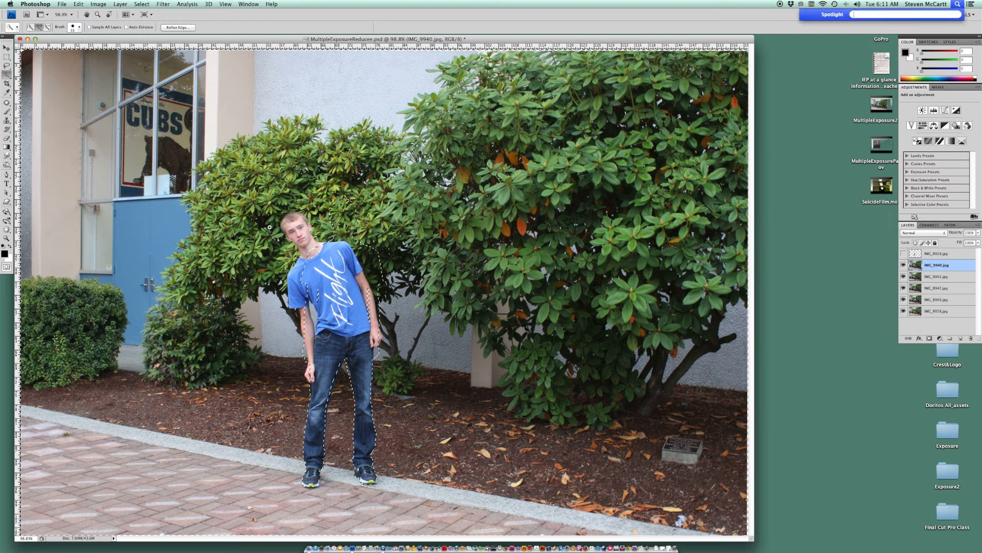
{"action": "left_click", "coordinate": [297, 234]}
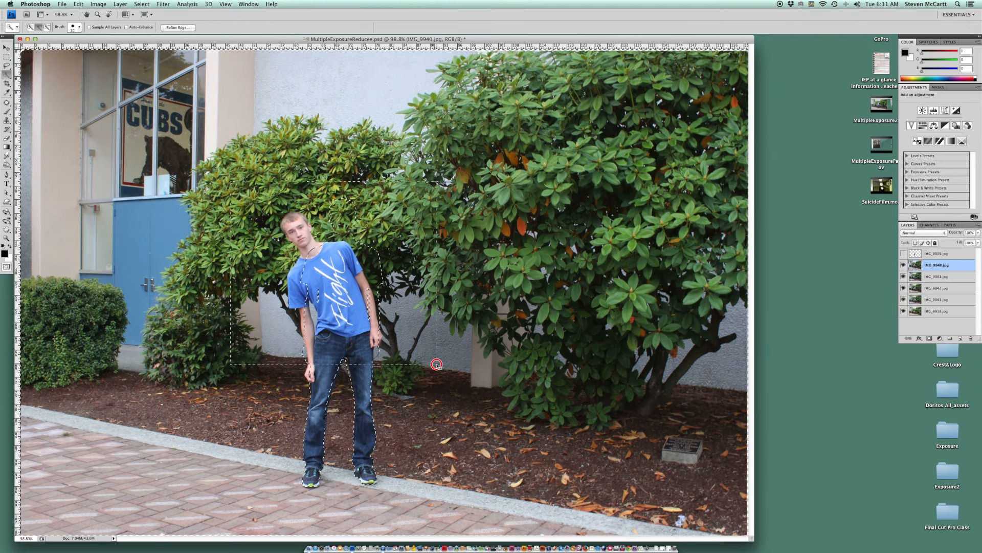
{"action": "left_click_drag", "start_coordinate": [229, 181], "coordinate": [437, 367]}
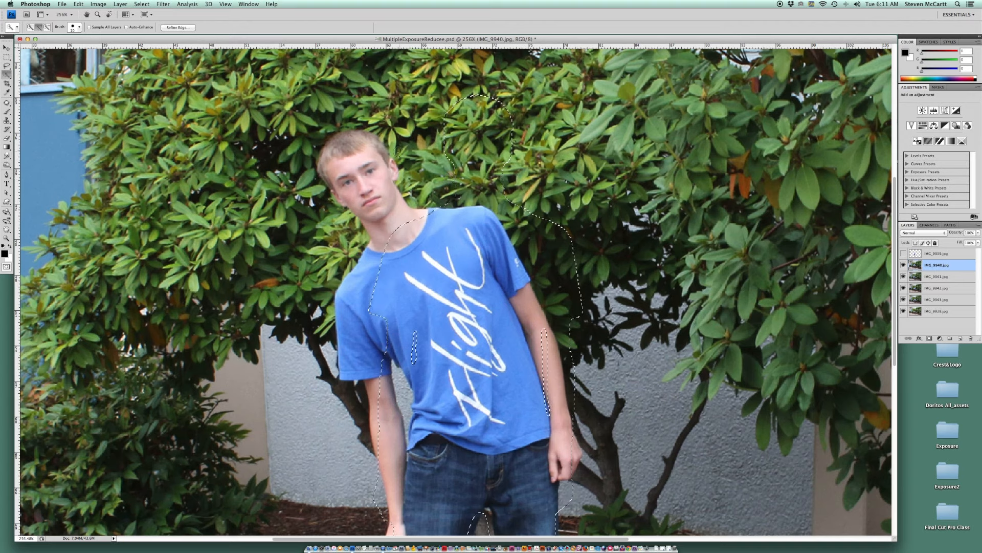
- Invert the leftover selection back to the figure and add the leaning figure's head and neck to it
{"action": "left_click_drag", "start_coordinate": [343, 150], "coordinate": [365, 188]}
{"action": "left_click", "coordinate": [141, 5]}
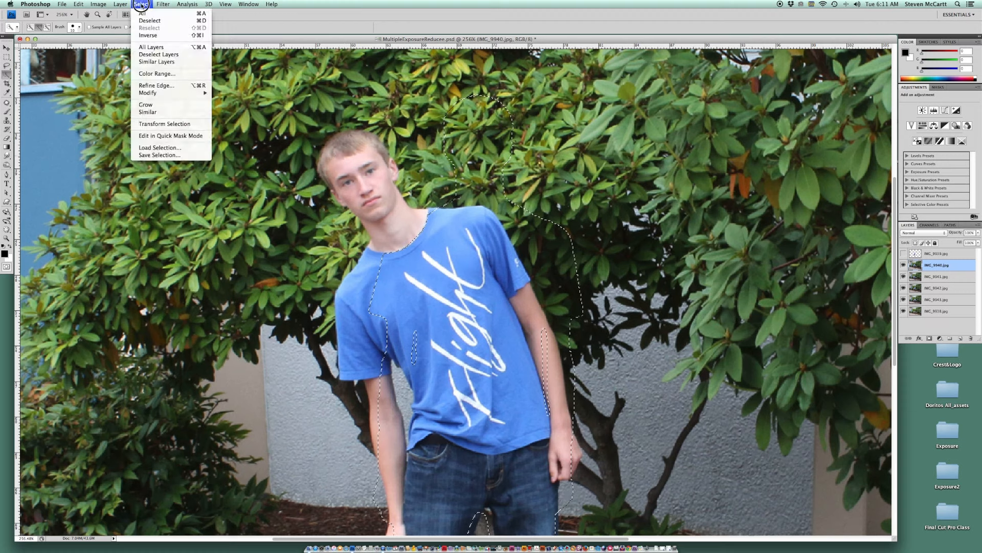
{"action": "left_click", "coordinate": [146, 36]}
{"action": "mouse_move", "coordinate": [359, 143]}
{"action": "left_mouse_down"}
{"action": "mouse_move", "coordinate": [346, 163]}
{"action": "mouse_move", "coordinate": [392, 219]}
{"action": "left_mouse_up"}
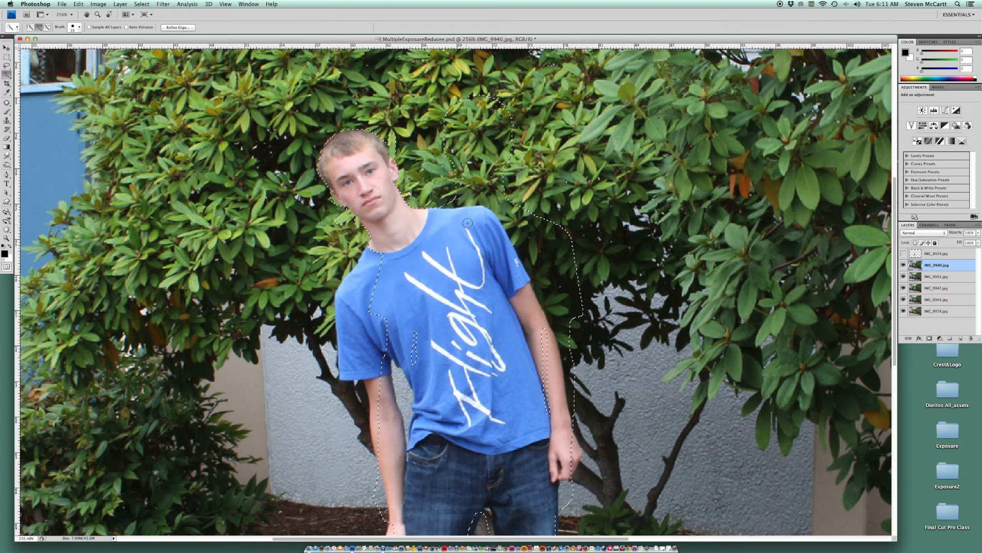
- Subtract the bush areas beside the head and along the outer shoulder and sleeve near the large bush from the selection
{"action": "key", "text": "alt"}
{"action": "left_click_drag", "start_coordinate": [449, 192], "coordinate": [502, 188]}
{"action": "mouse_move", "coordinate": [514, 139]}
{"action": "left_mouse_down"}
{"action": "mouse_move", "coordinate": [477, 102]}
{"action": "mouse_move", "coordinate": [453, 145]}
{"action": "mouse_move", "coordinate": [495, 96]}
{"action": "mouse_move", "coordinate": [480, 96]}
{"action": "mouse_move", "coordinate": [476, 153]}
{"action": "left_mouse_up"}
{"action": "left_click_drag", "start_coordinate": [510, 215], "coordinate": [558, 285]}
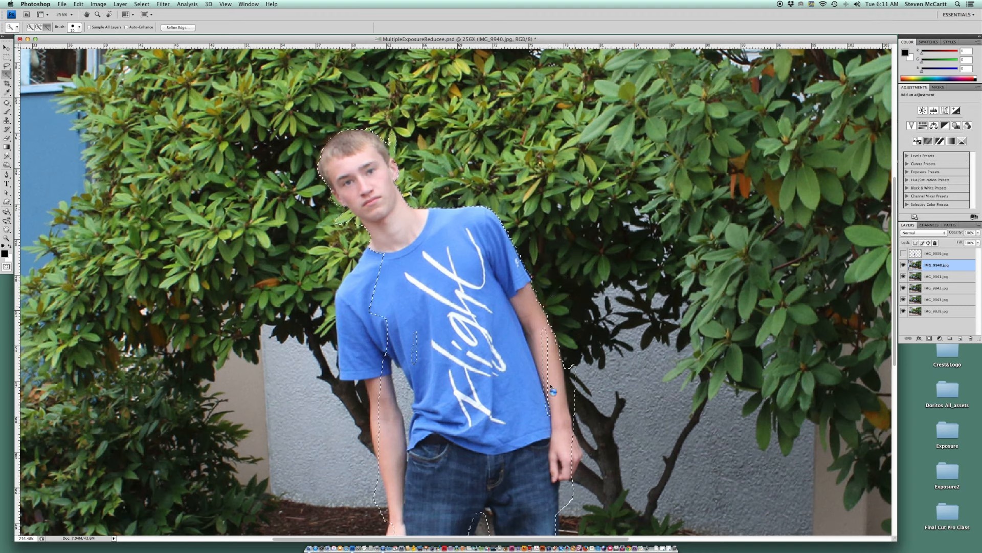
- Add the arm near the large bush to the selection and trim the edge around the opposite sleeve and arm
{"action": "left_click_drag", "start_coordinate": [542, 331], "coordinate": [549, 407]}
{"action": "left_click_drag", "start_coordinate": [573, 369], "coordinate": [575, 410]}
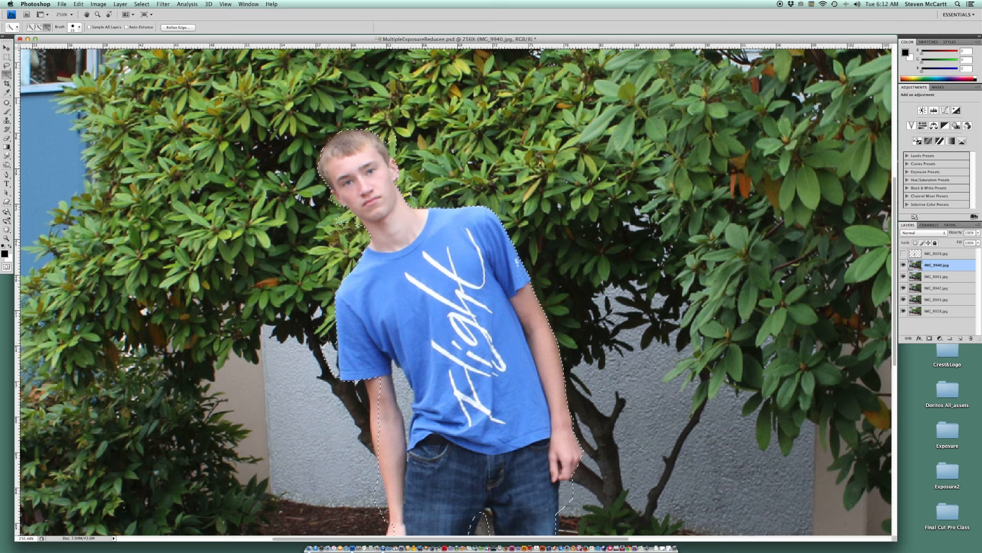
{"action": "left_click", "coordinate": [326, 369]}
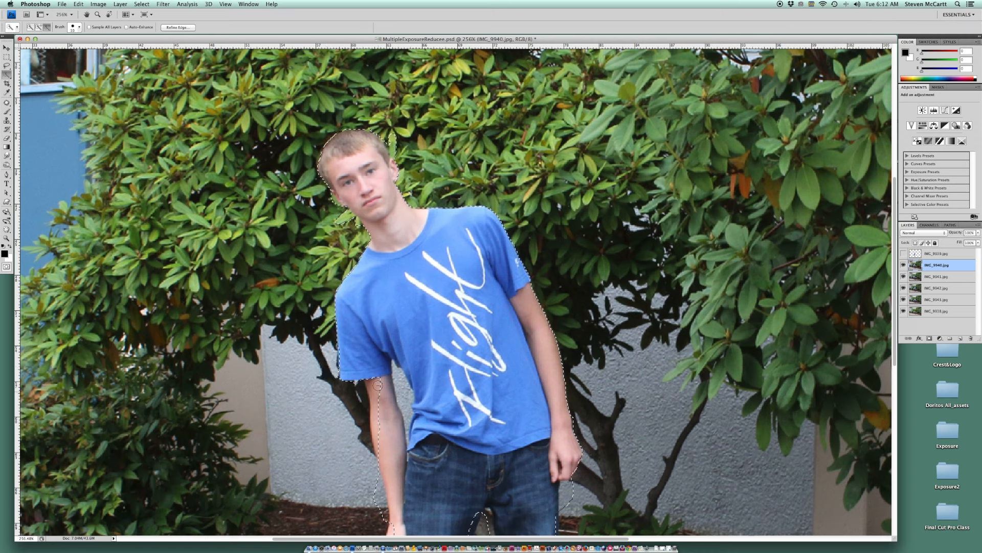
{"action": "left_click_drag", "start_coordinate": [379, 414], "coordinate": [386, 429]}
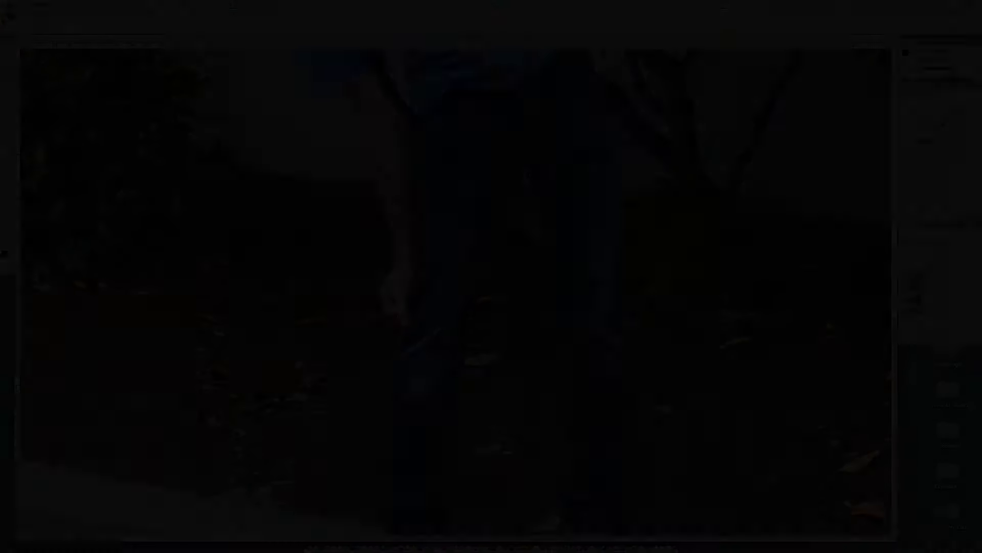
- Apply Refine Edge to the figure selection on IMG_9941.jpg with Smooth 7, Feather 1.2 px and Contract/Expand 0%
{"action": "key", "text": "super+0"}
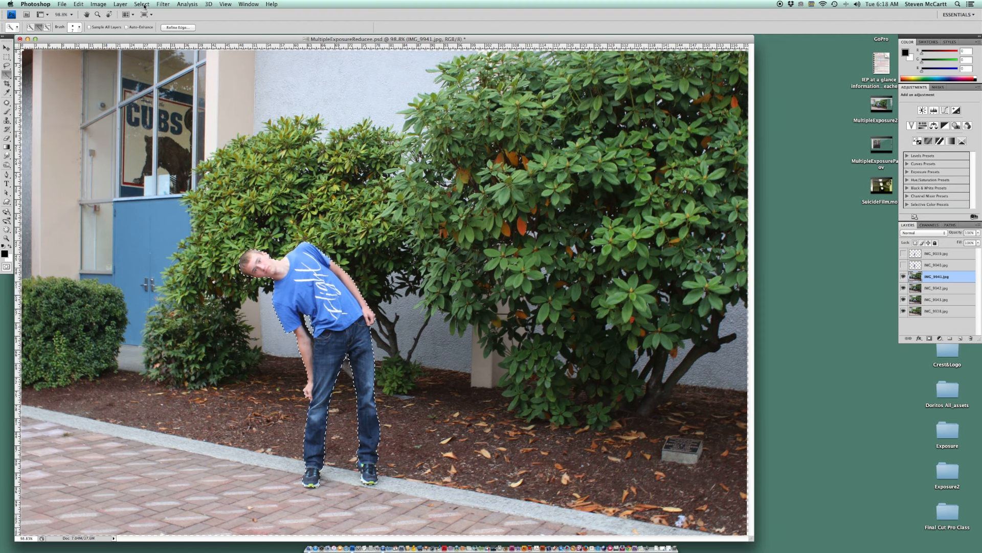
{"action": "left_click", "coordinate": [185, 28]}
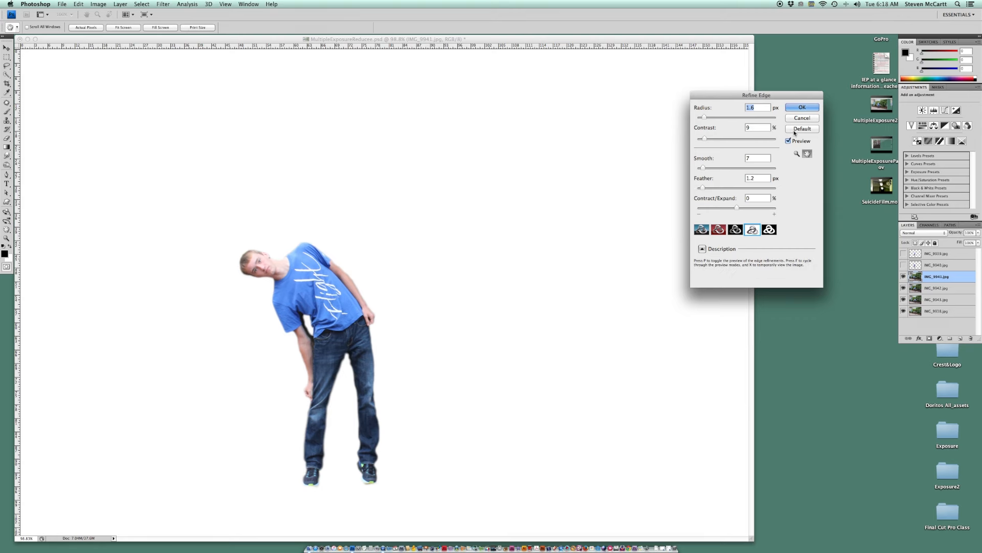
{"action": "left_click", "coordinate": [802, 107]}
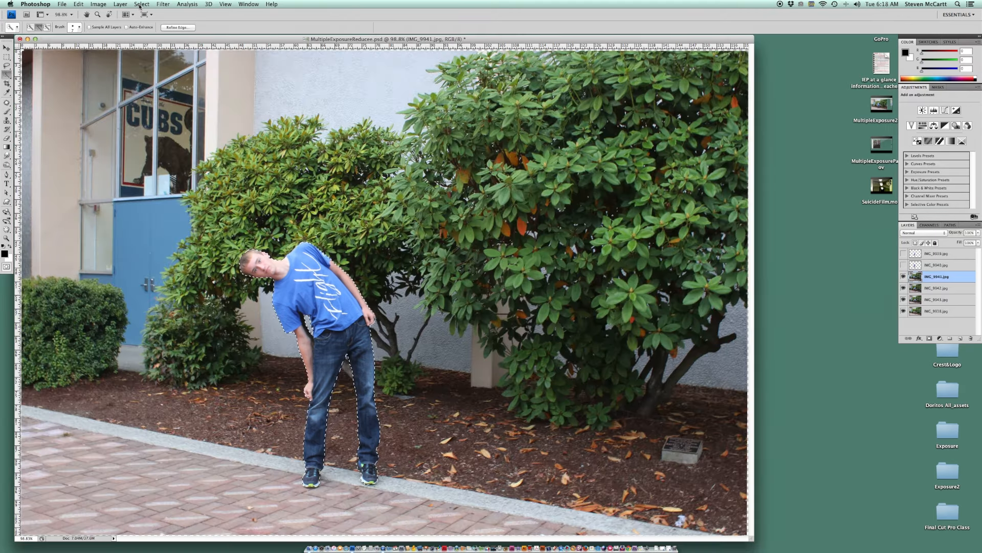
- Invert the selection and delete the background around the figure on the IMG_9941.jpg layer
{"action": "left_click", "coordinate": [141, 5]}
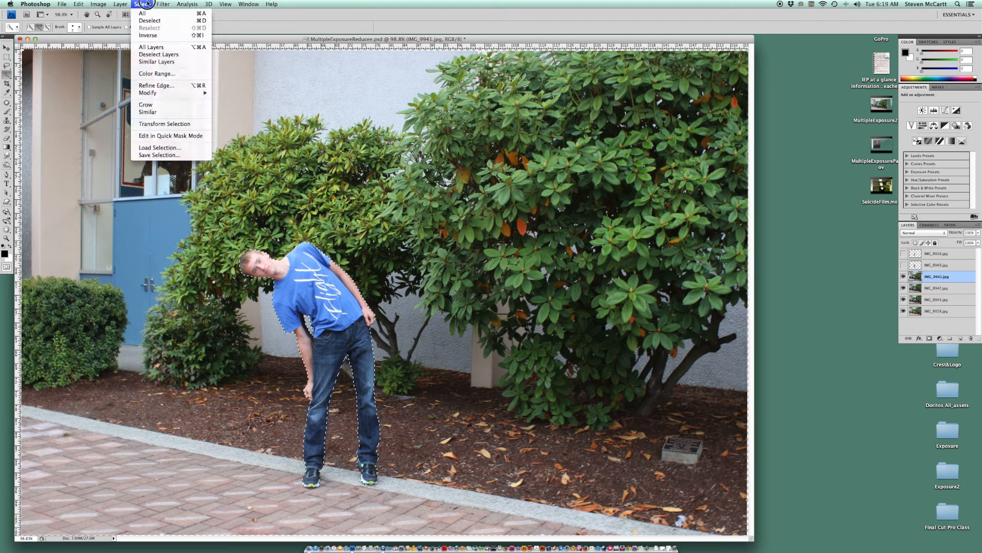
{"action": "left_click", "coordinate": [155, 37]}
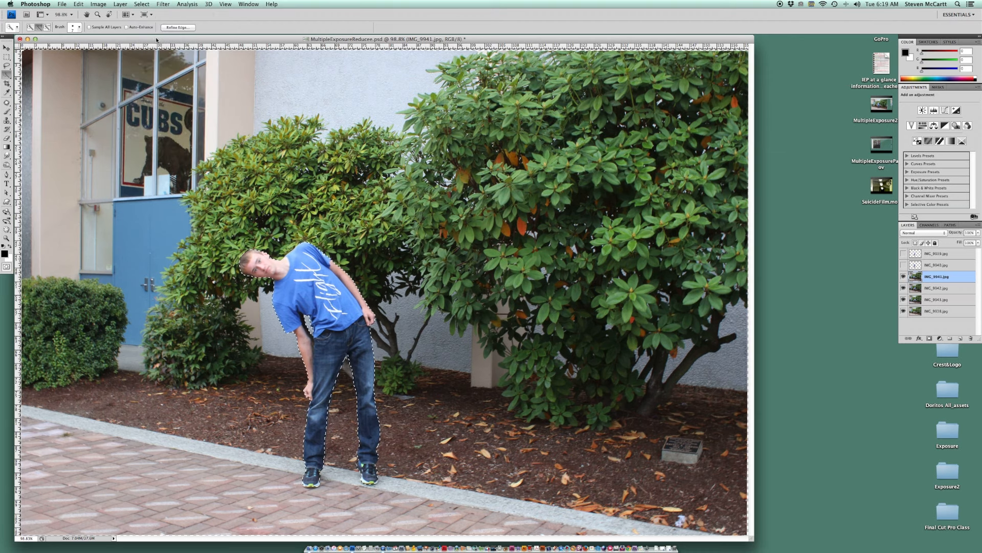
{"action": "key", "text": "Delete"}
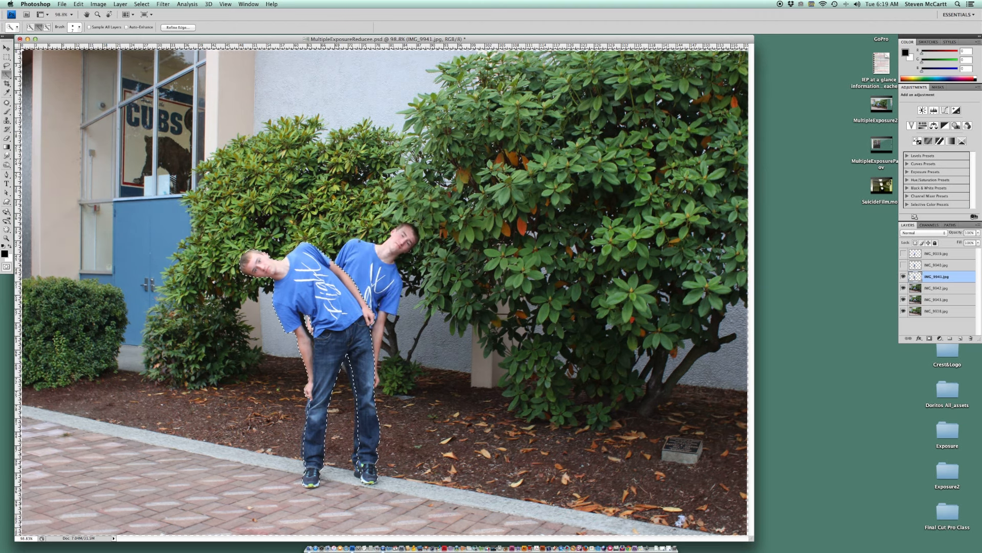
- Show the IMG_9940.jpg and IMG_9939.jpg cutouts to preview the composite, and hide all three finished cutout layers
{"action": "left_click", "coordinate": [903, 264]}
{"action": "left_click", "coordinate": [903, 254]}
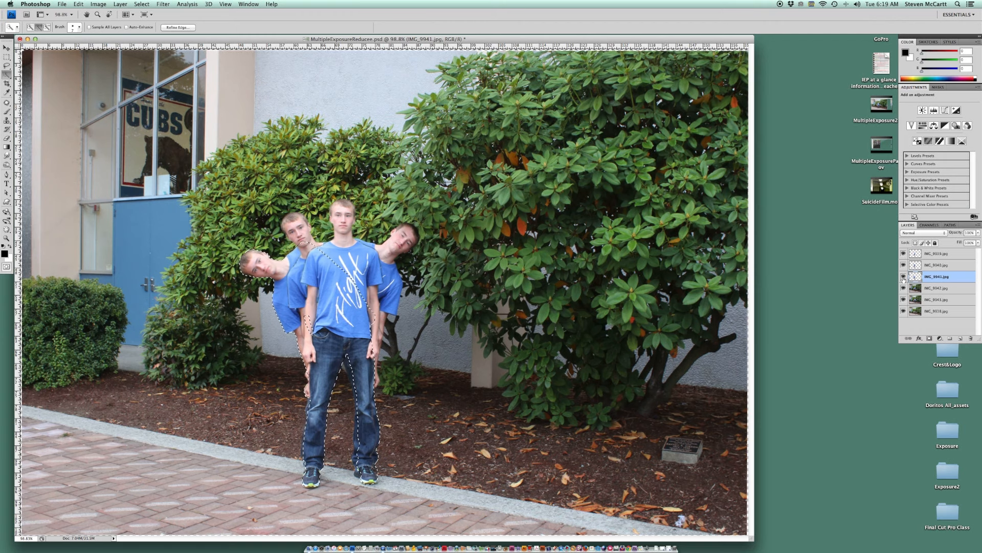
{"action": "left_click_drag", "start_coordinate": [903, 276], "coordinate": [903, 253]}
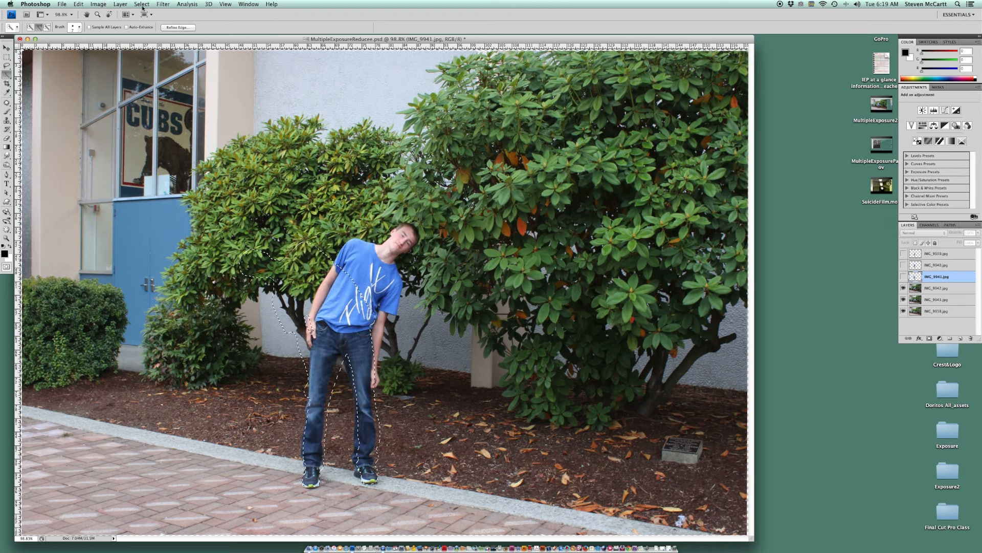
- Clear the current selection and make IMG_9942.jpg the active layer
{"action": "left_click", "coordinate": [142, 4]}
{"action": "left_click", "coordinate": [153, 21]}
{"action": "left_click", "coordinate": [911, 290]}
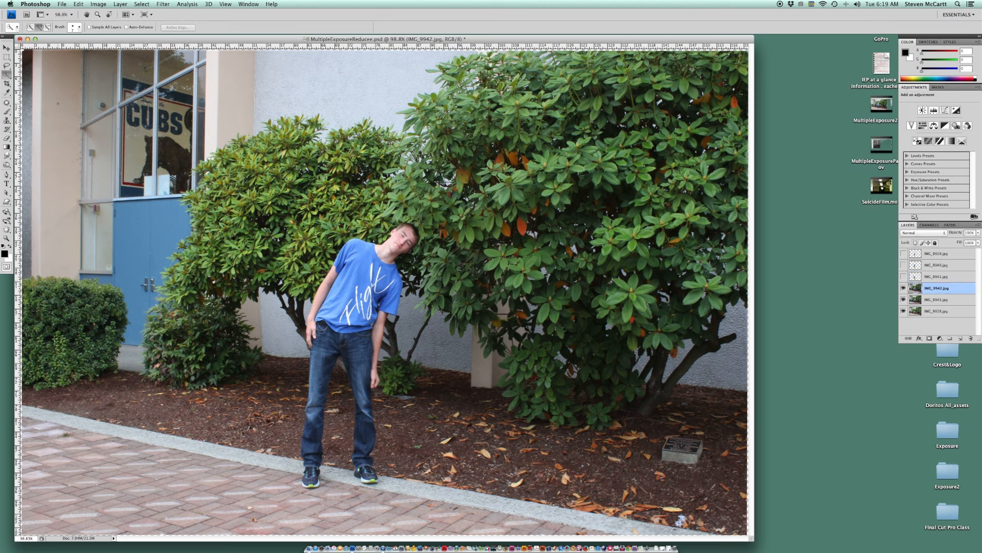
- Adjust the Quick Selection brush diameter and start selecting the figure's head and shirt on IMG_9942.jpg
{"action": "left_click", "coordinate": [79, 28]}
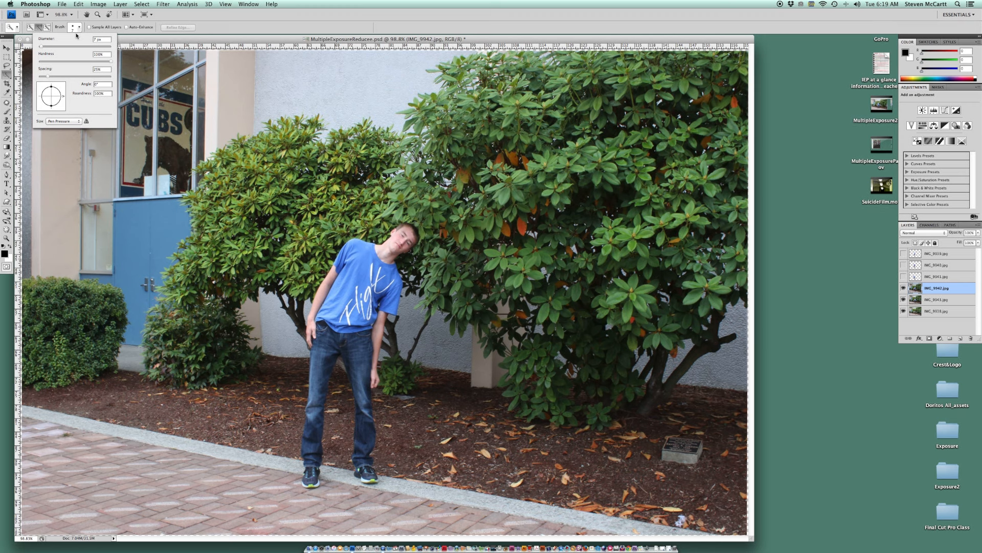
{"action": "left_click", "coordinate": [44, 48]}
{"action": "left_click", "coordinate": [408, 238]}
{"action": "left_click_drag", "start_coordinate": [404, 241], "coordinate": [372, 275]}
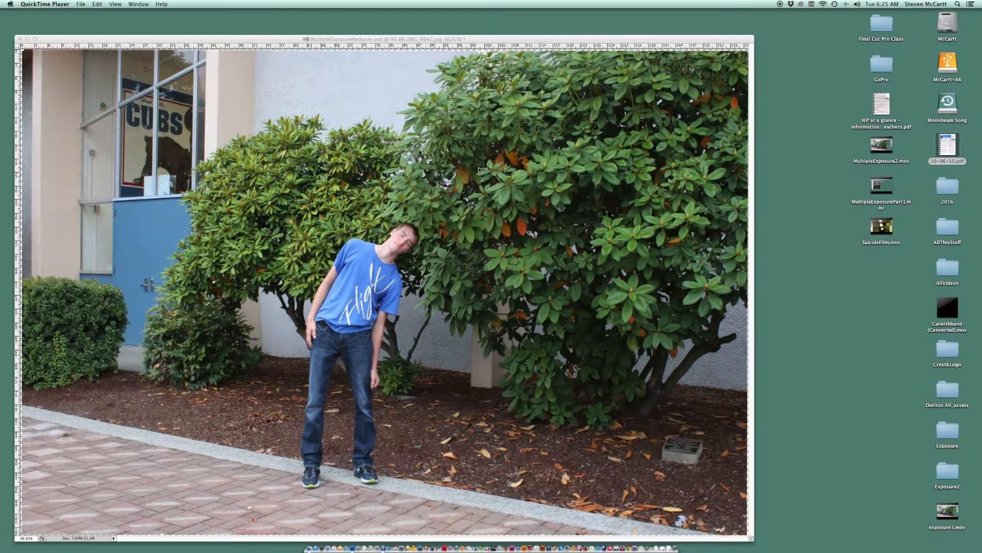
- Return to Photoshop and delete the background around the figure on the IMG_9942.jpg layer
{"action": "left_click", "coordinate": [473, 43]}
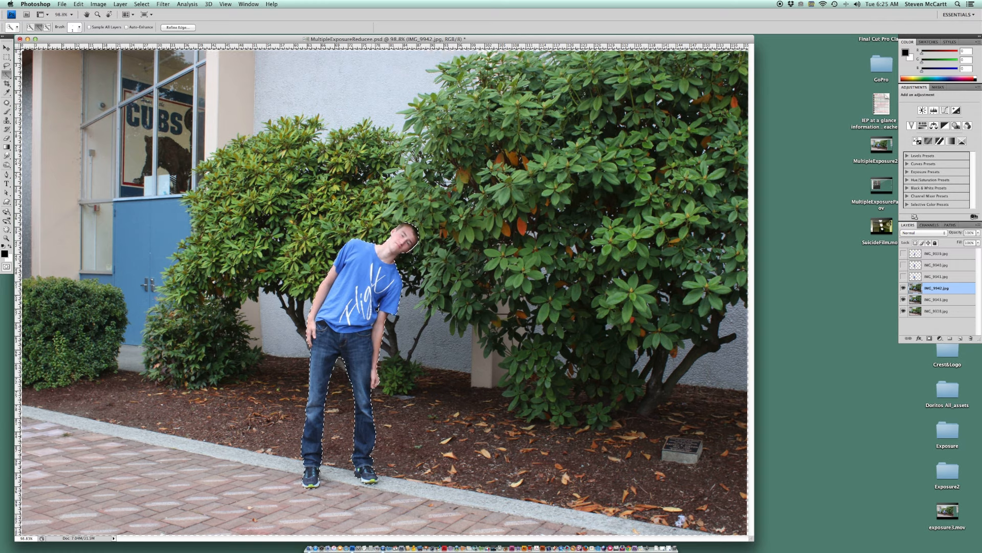
{"action": "key", "text": "Delete"}
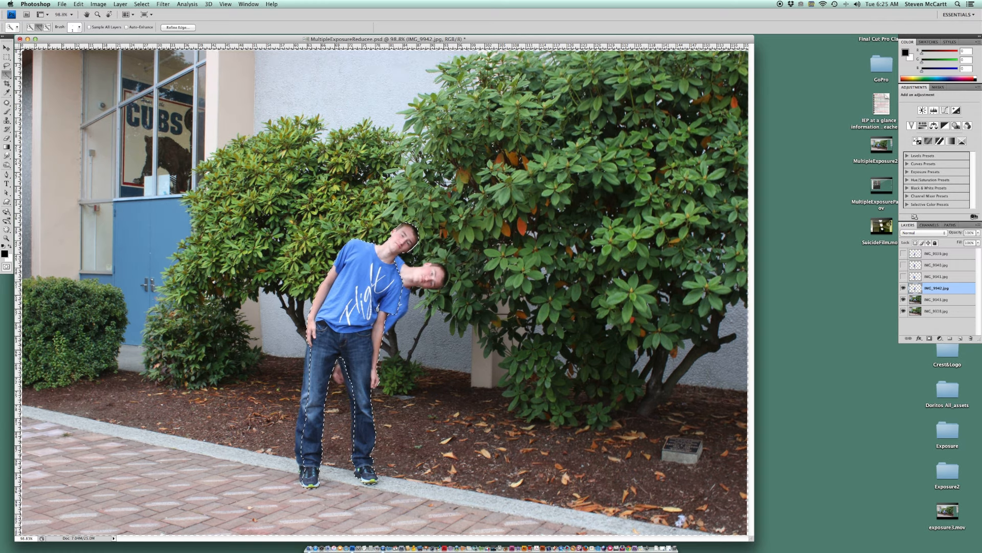
- Hide the IMG_9942.jpg cutout and toggle the photo layer beneath it off and on to compare it with the empty scene
{"action": "left_click", "coordinate": [903, 288]}
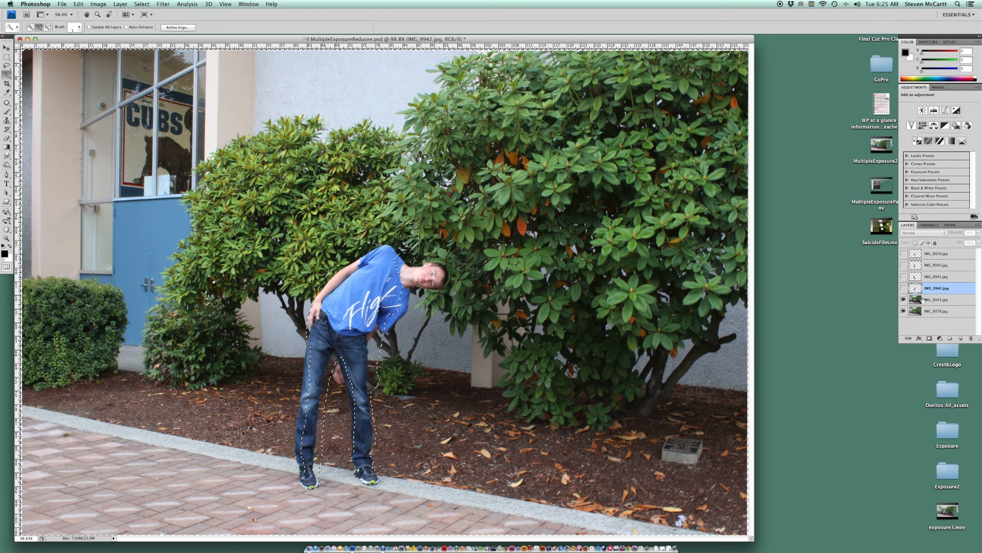
{"action": "left_click", "coordinate": [904, 300]}
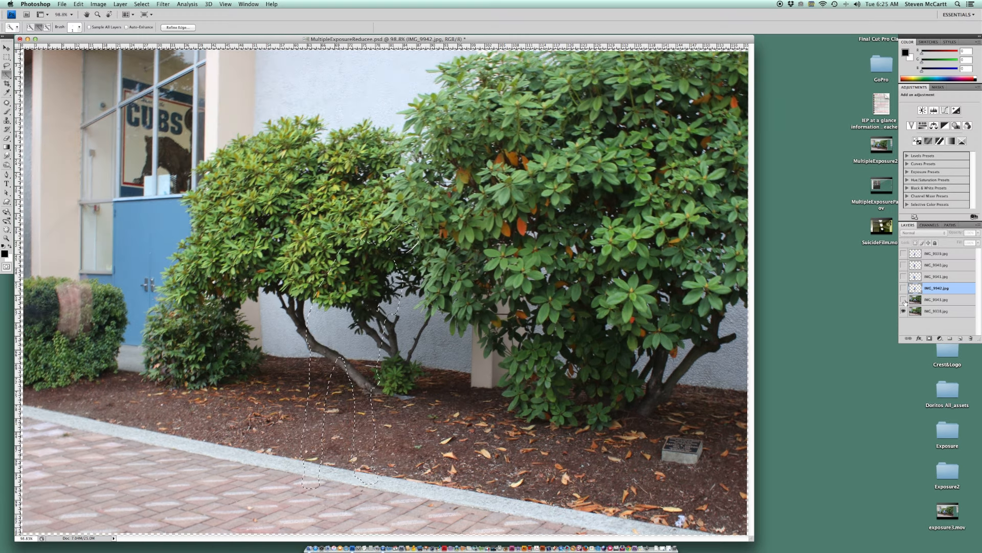
{"action": "left_click", "coordinate": [904, 300]}
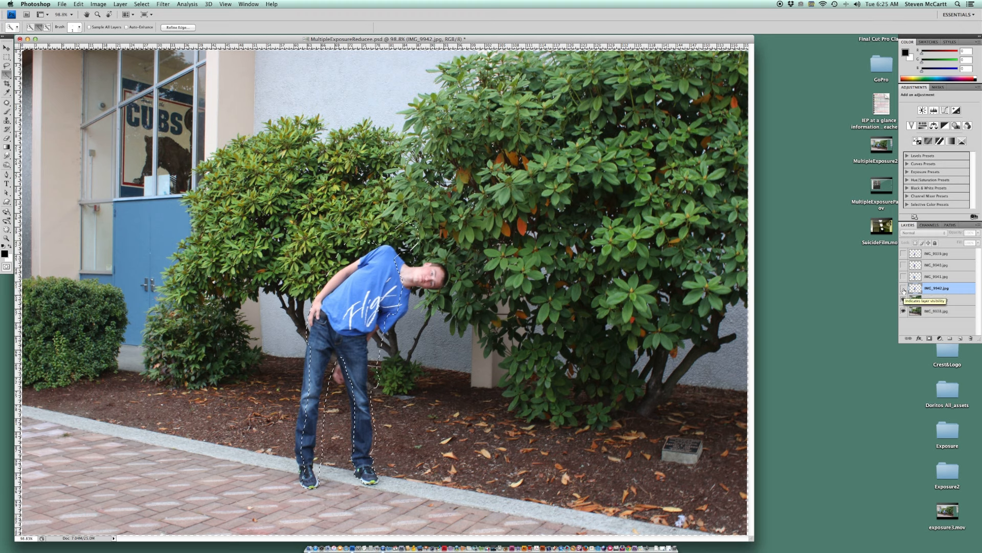
- Show all four figure cutout layers above the empty scene and clear the selection
{"action": "left_click", "coordinate": [904, 288]}
{"action": "left_click", "coordinate": [903, 277]}
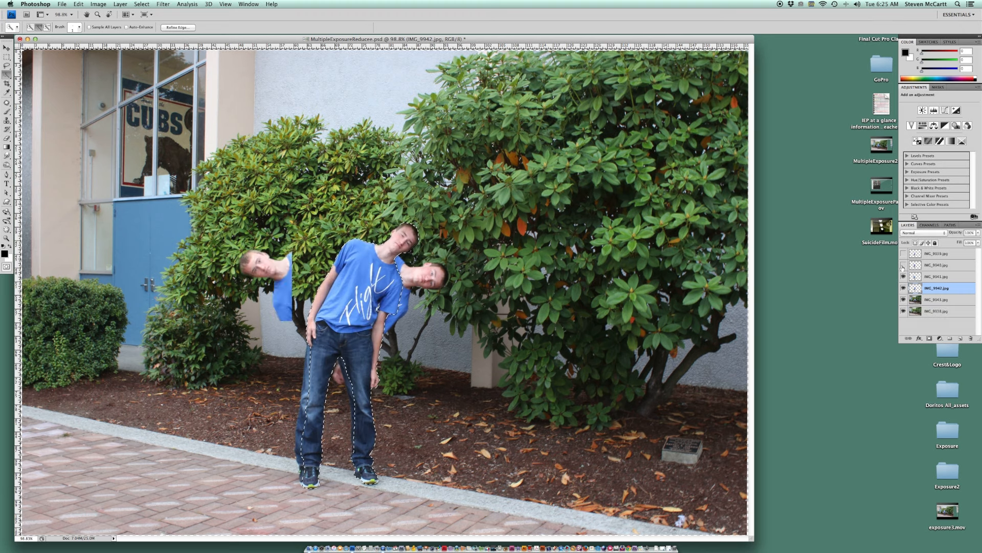
{"action": "left_click", "coordinate": [903, 265]}
{"action": "left_click", "coordinate": [904, 253]}
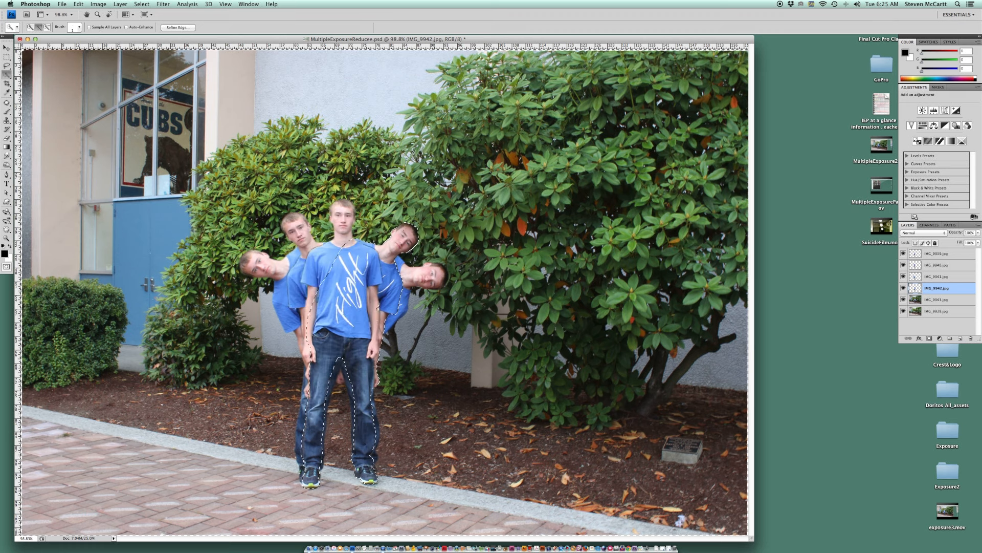
{"action": "key", "text": "super+d"}
- Save the layered composite in its existing Photoshop file
{"action": "left_click", "coordinate": [65, 4]}
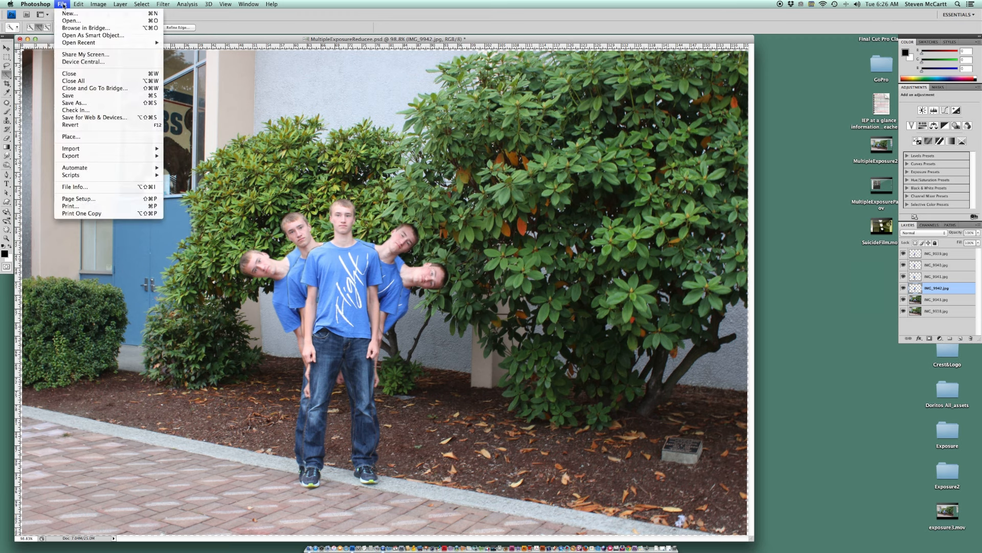
{"action": "left_click", "coordinate": [74, 98]}
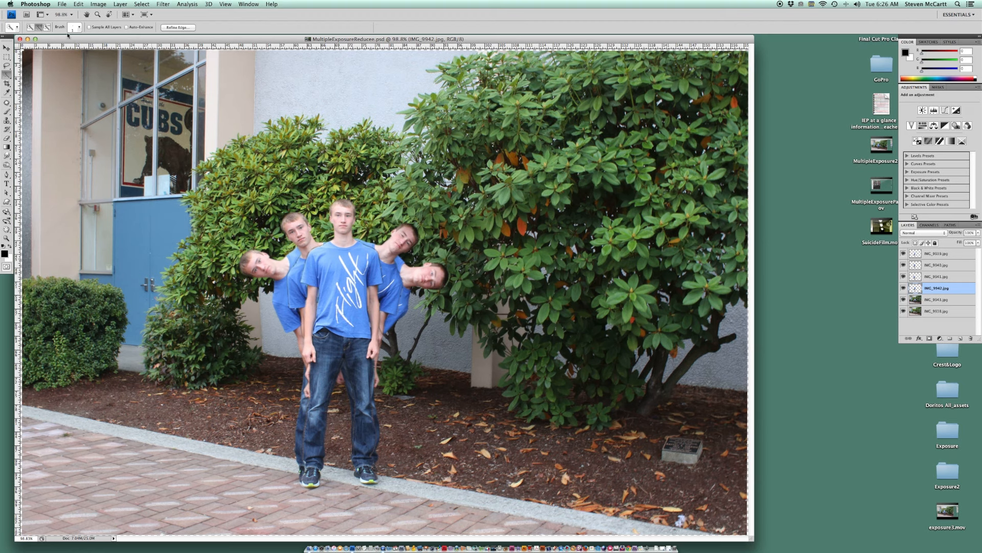
{"action": "left_click", "coordinate": [61, 4]}
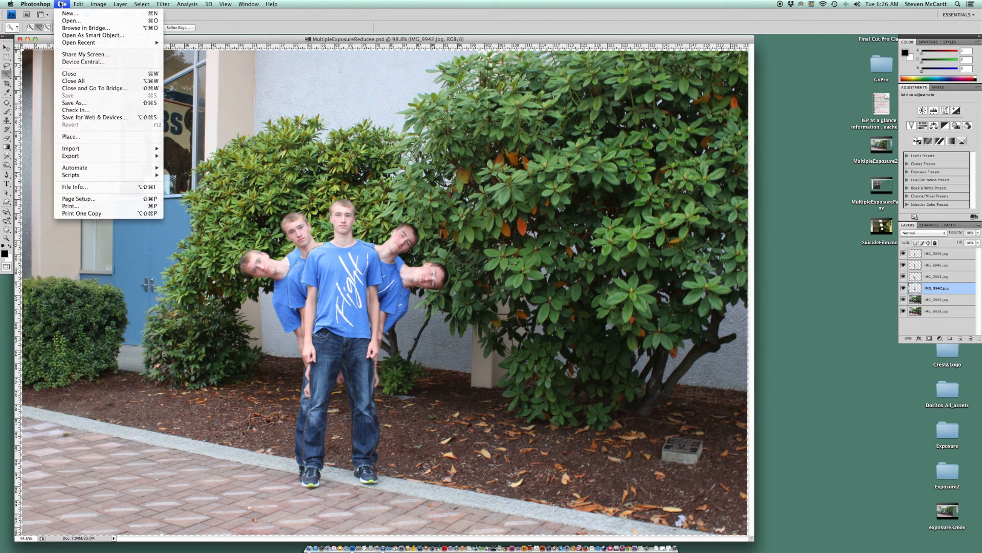
{"action": "left_click", "coordinate": [61, 4]}
- Open the Save As dialog for the composite and move it aside
{"action": "left_click", "coordinate": [61, 4]}
{"action": "left_click", "coordinate": [82, 103]}
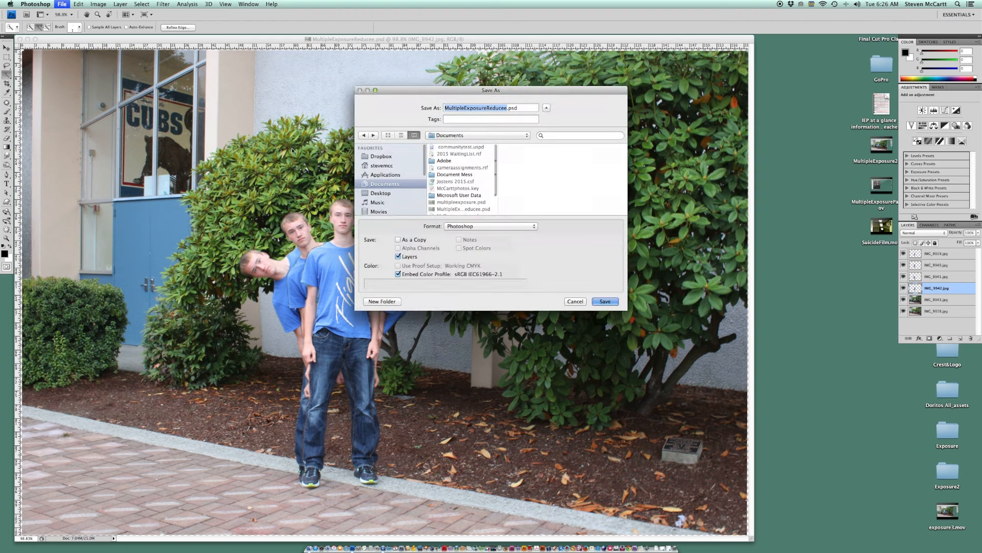
{"action": "left_click_drag", "start_coordinate": [407, 89], "coordinate": [326, 109]}
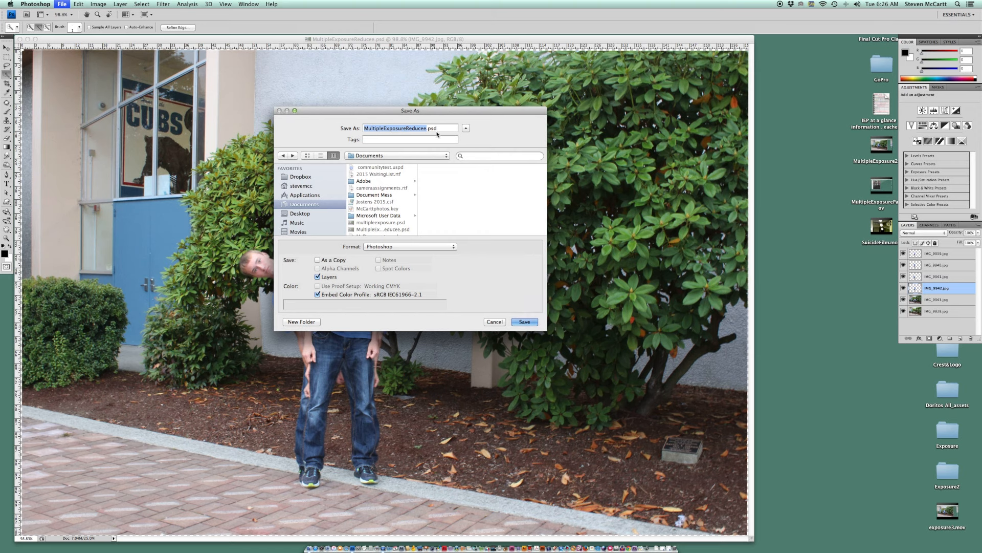
- Try the BMP, JPEG and PNG file formats for the saved copy and return to the Photoshop format
{"action": "left_click", "coordinate": [417, 246]}
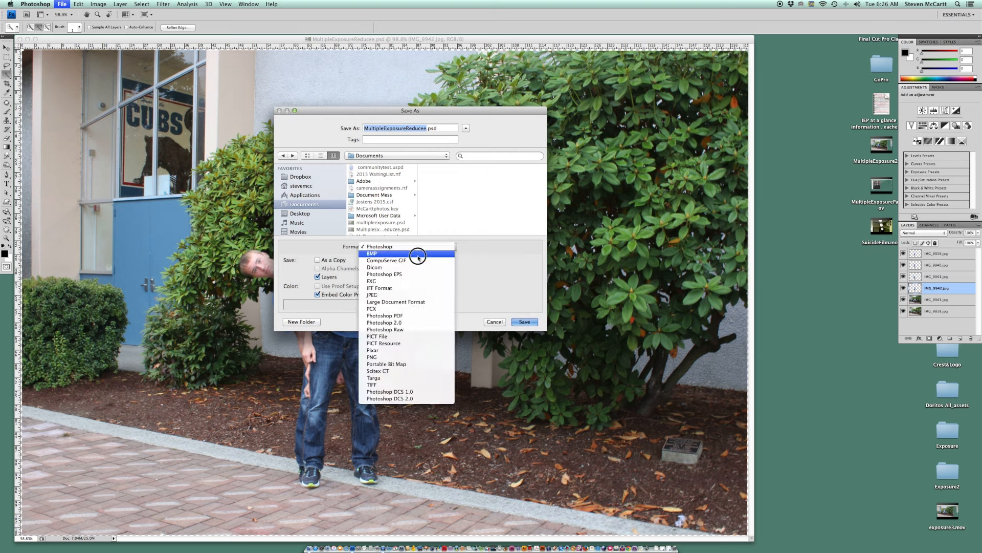
{"action": "left_click", "coordinate": [416, 255]}
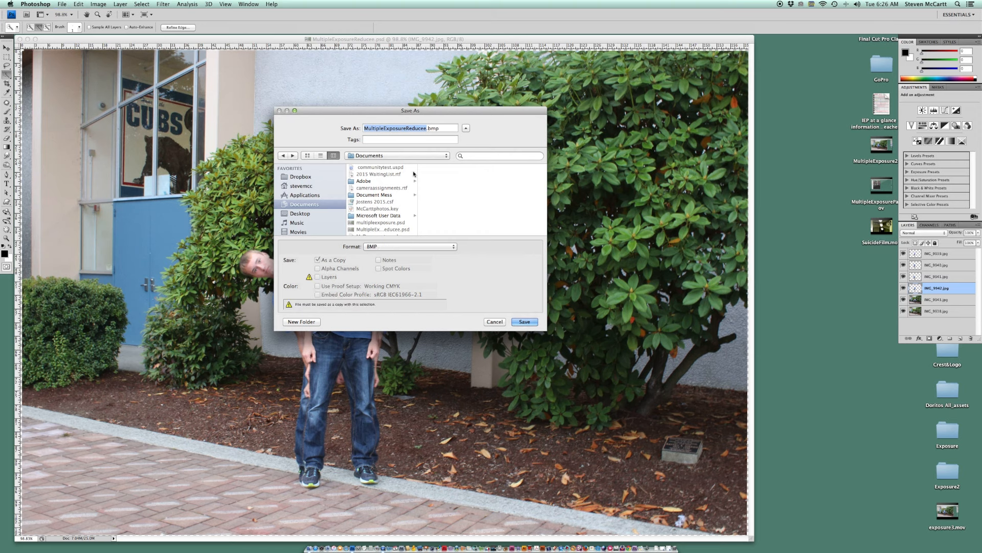
{"action": "left_click", "coordinate": [415, 248]}
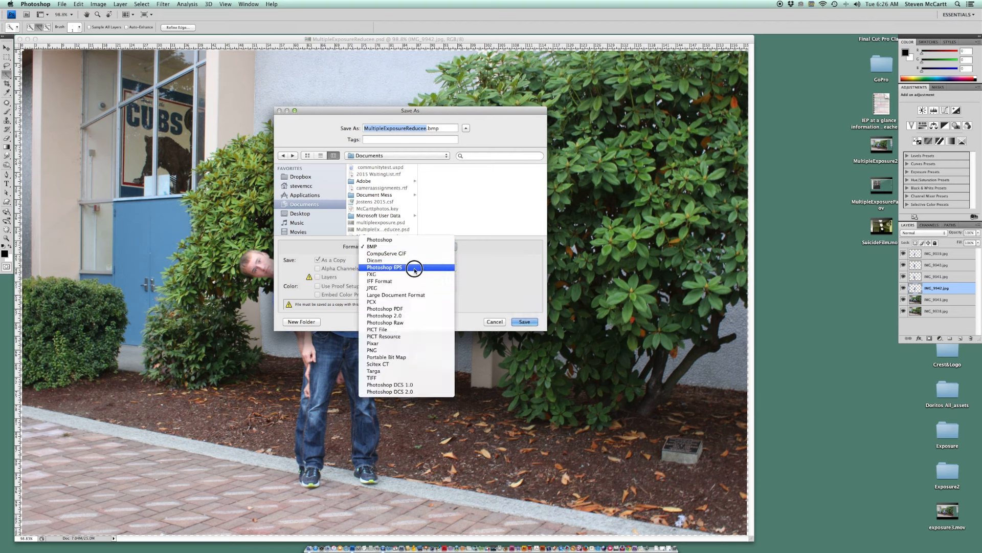
{"action": "left_click", "coordinate": [417, 288]}
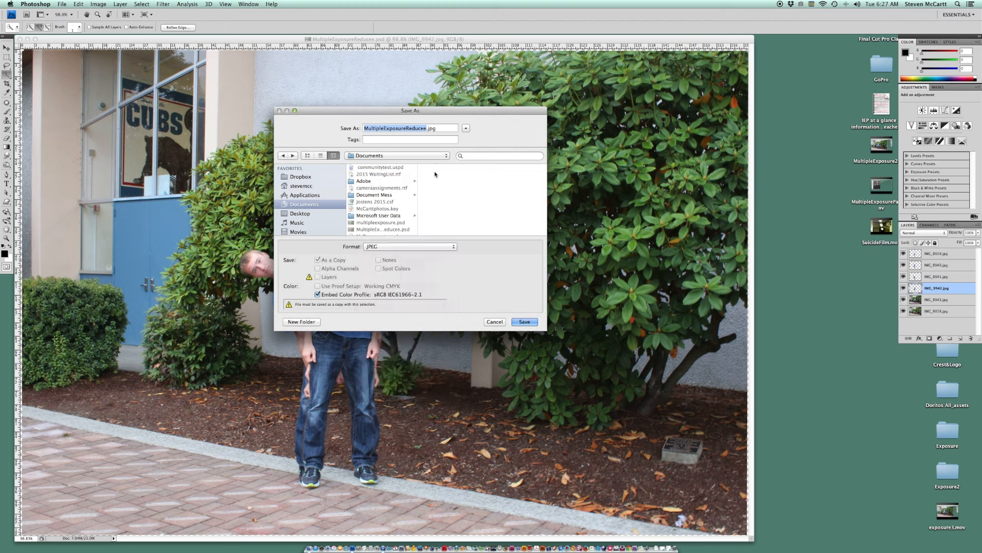
{"action": "left_click", "coordinate": [424, 247]}
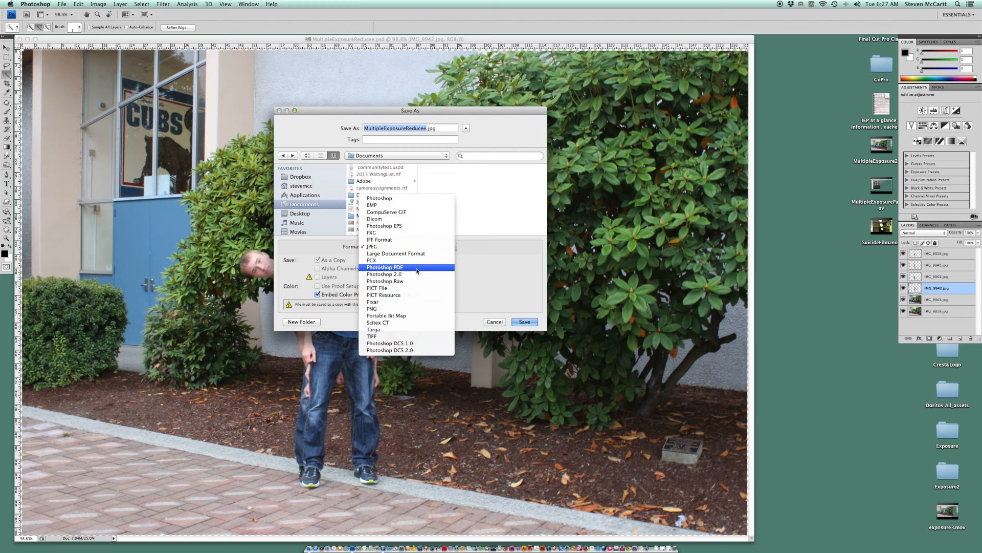
{"action": "left_click", "coordinate": [404, 309]}
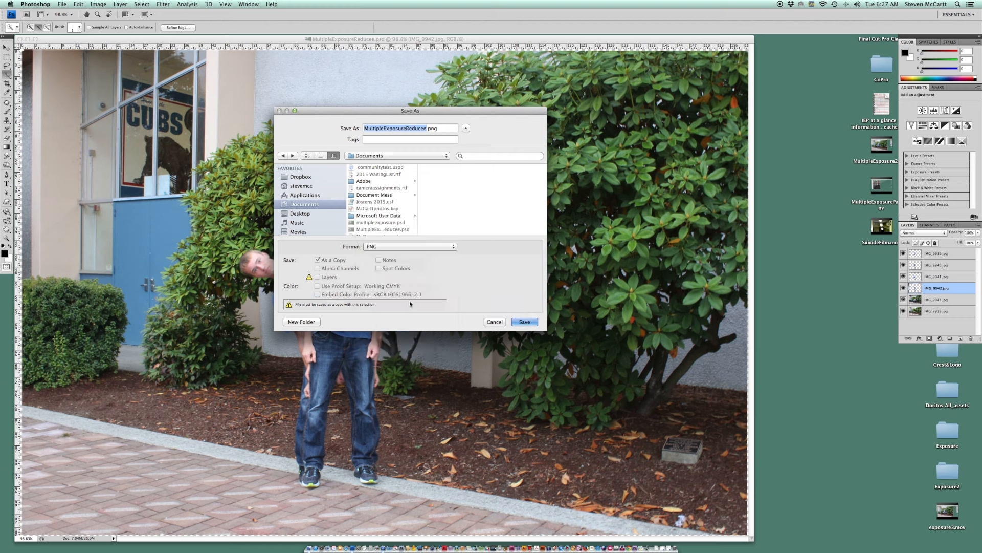
{"action": "left_click", "coordinate": [417, 248]}
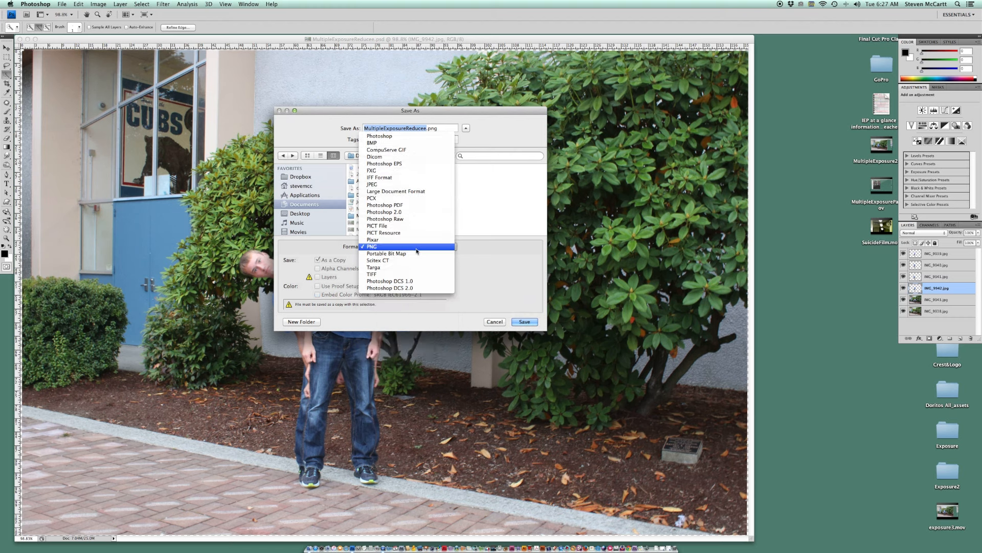
{"action": "left_click", "coordinate": [409, 137]}
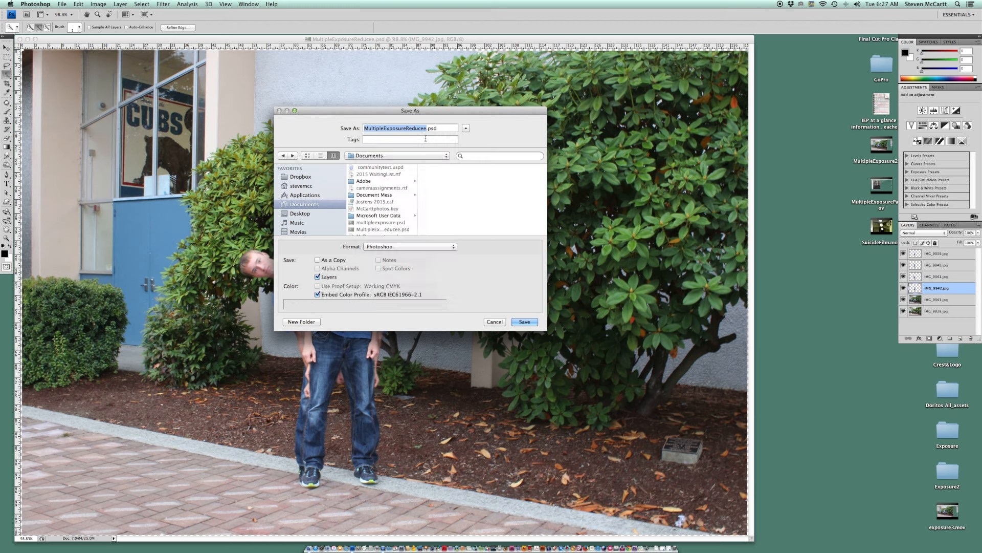
- Save a JPEG copy as MultipleExposureReducee.jpg in Documents with the quality at 12 (Maximum)
{"action": "left_click", "coordinate": [410, 248]}
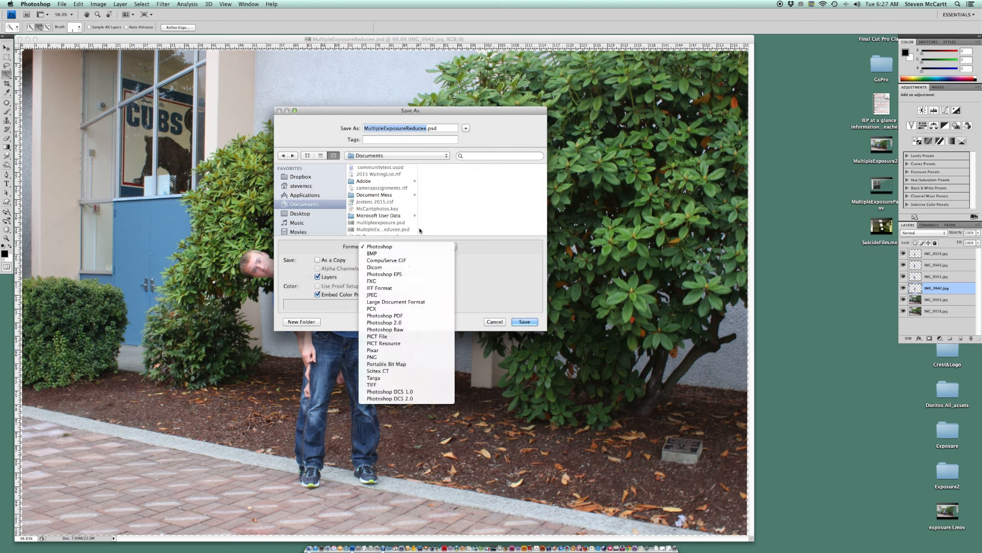
{"action": "left_click", "coordinate": [395, 296]}
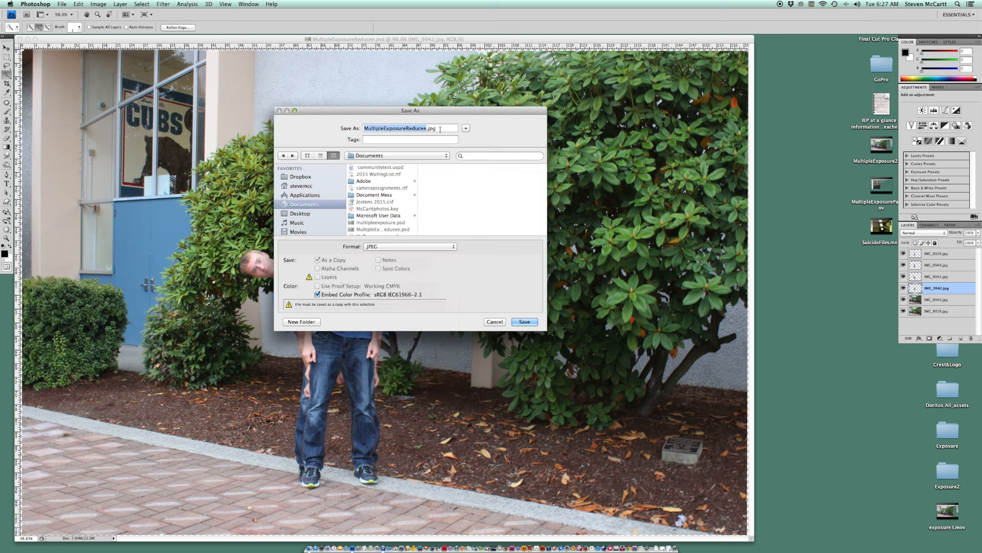
{"action": "left_click", "coordinate": [390, 247]}
{"action": "left_click", "coordinate": [389, 246]}
{"action": "left_click", "coordinate": [389, 244]}
{"action": "left_click", "coordinate": [389, 240]}
{"action": "left_click", "coordinate": [389, 246]}
{"action": "left_click", "coordinate": [390, 254]}
{"action": "left_click", "coordinate": [524, 322]}
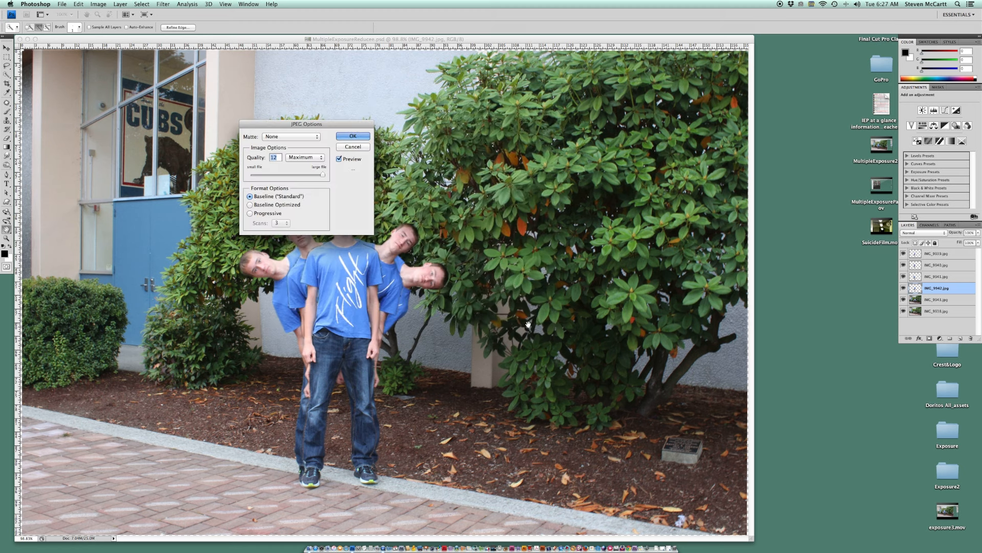
{"action": "left_click_drag", "start_coordinate": [322, 175], "coordinate": [353, 174]}
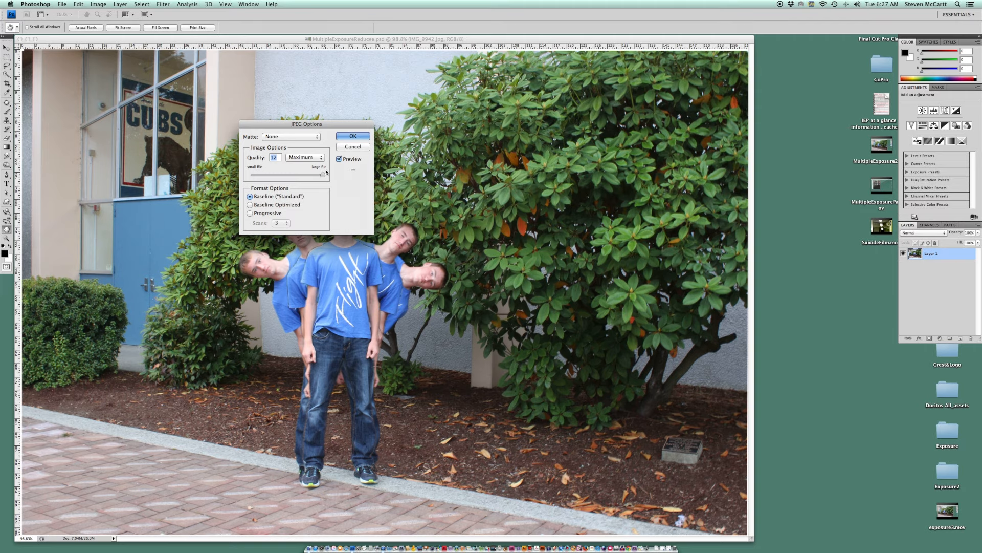